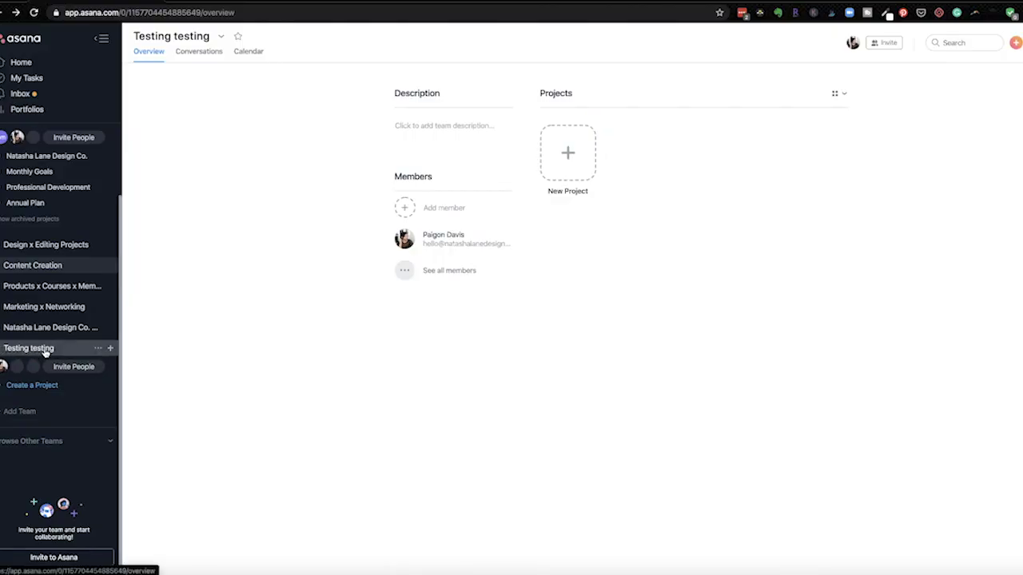
Create a Testing testing project 'Video Creation Workflow' via spreadsheet import and go to file selection
{"action": "left_click", "coordinate": [109, 349]}
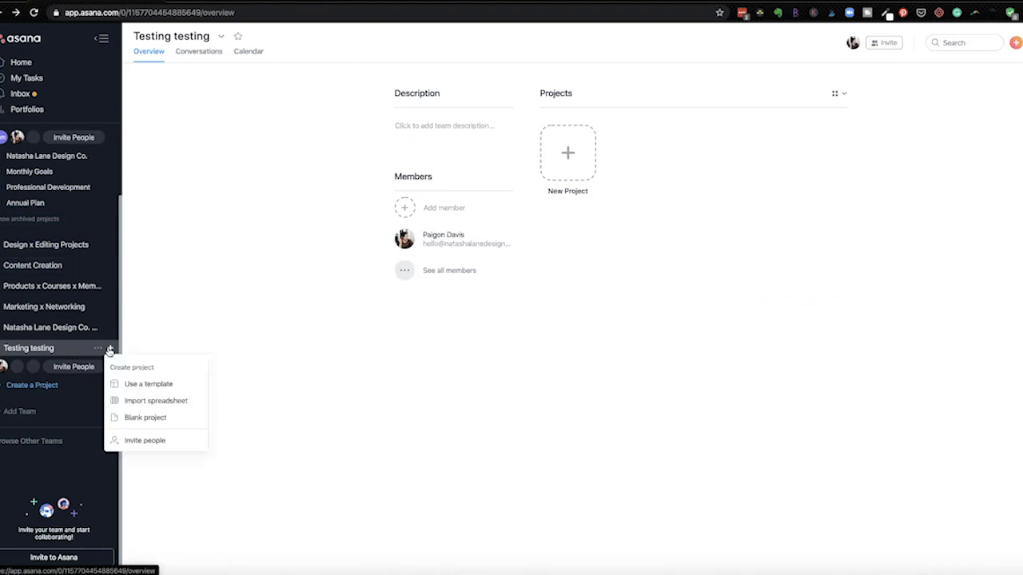
{"action": "left_click", "coordinate": [167, 403]}
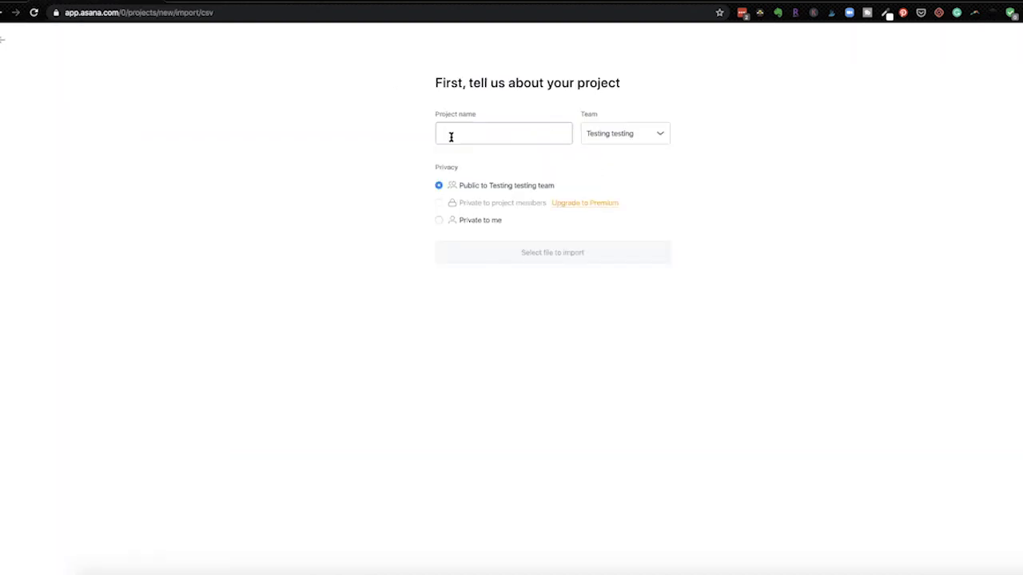
{"action": "type", "text": "V"}
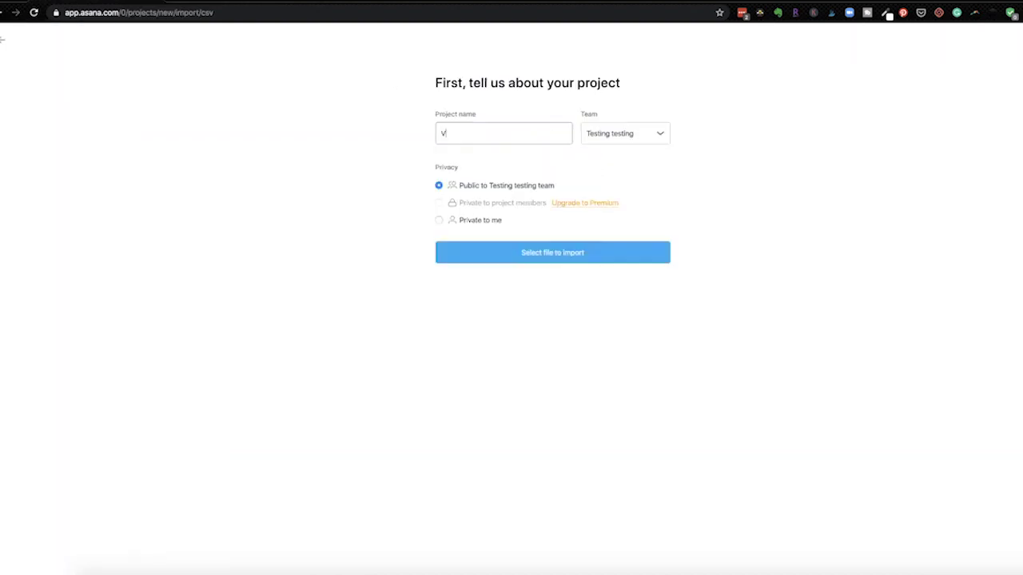
{"action": "type", "text": "ideo Creation Workflow"}
{"action": "left_click", "coordinate": [539, 256]}
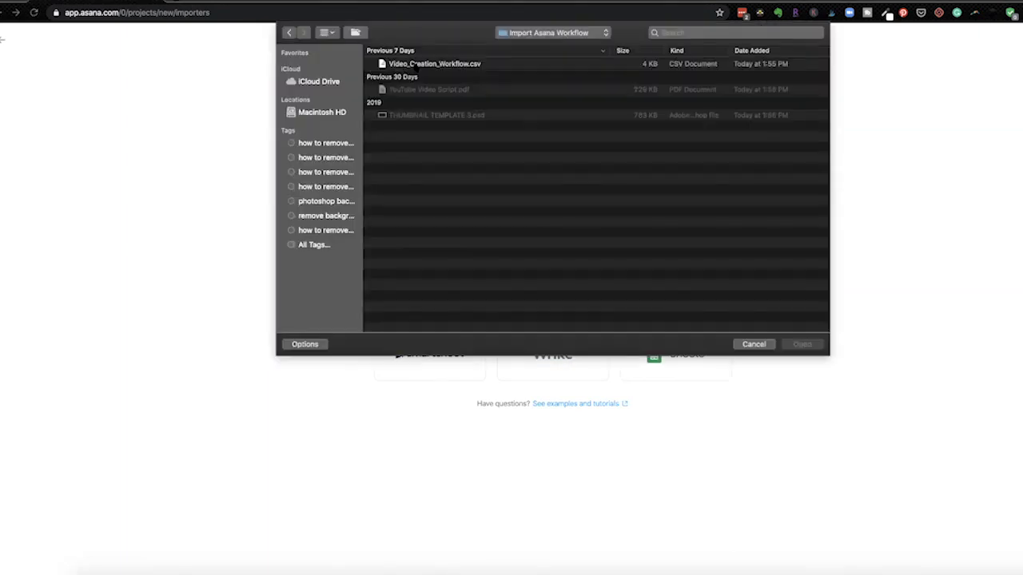
Import Video_Creation_Workflow.csv and open the resulting Video Creation Workflow project
{"action": "left_click", "coordinate": [431, 64]}
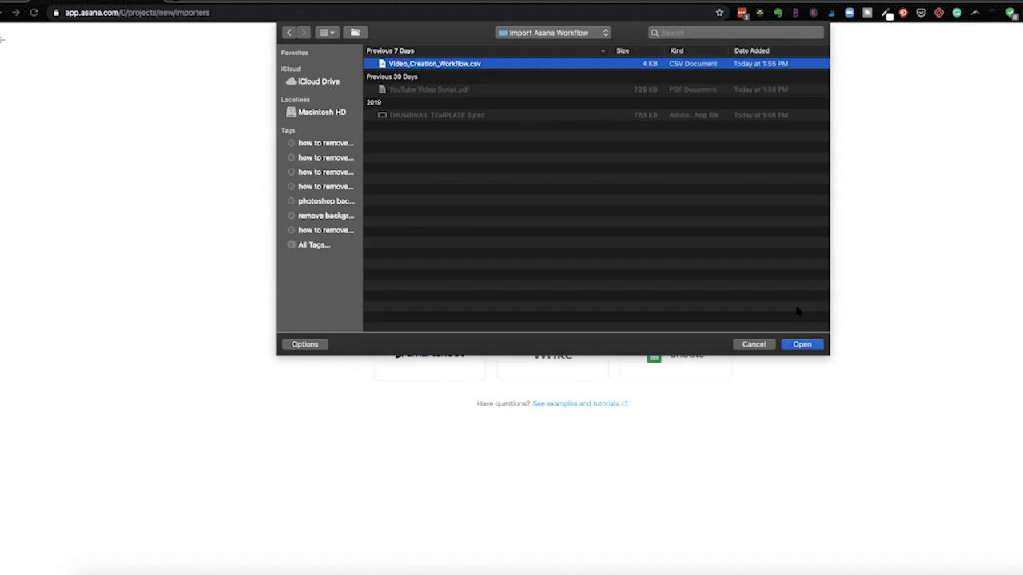
{"action": "left_click", "coordinate": [803, 346]}
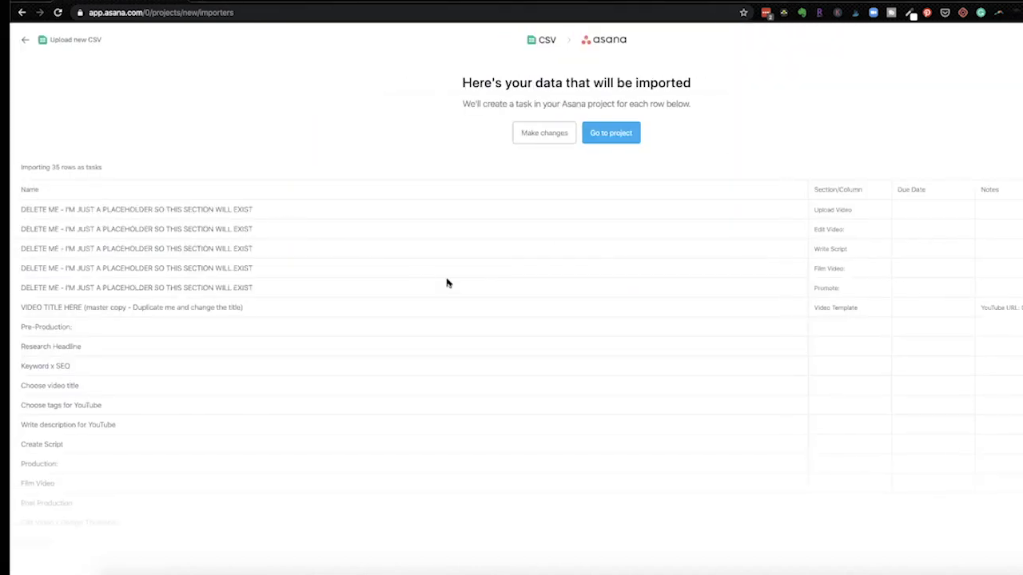
{"action": "left_click", "coordinate": [610, 134]}
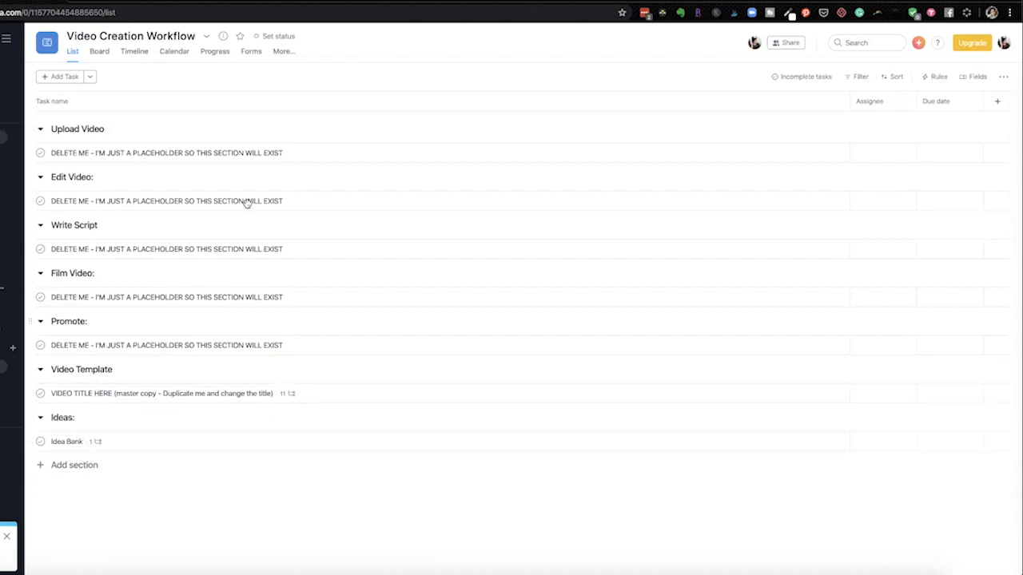
Clear the name of the first DELETE ME placeholder task
{"action": "left_click", "coordinate": [271, 153]}
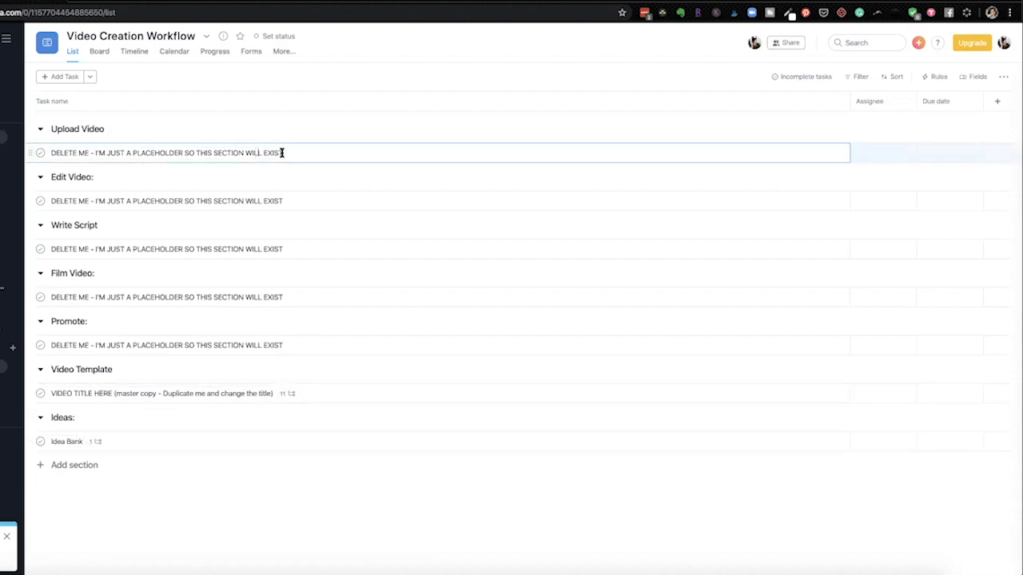
{"action": "left_click_drag", "start_coordinate": [284, 153], "coordinate": [47, 155]}
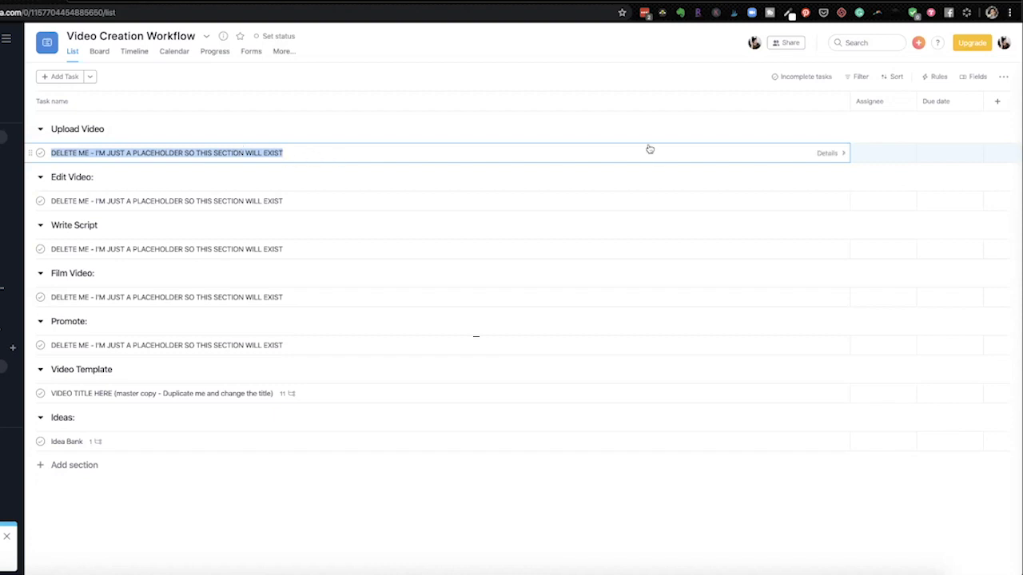
{"action": "left_click", "coordinate": [829, 153]}
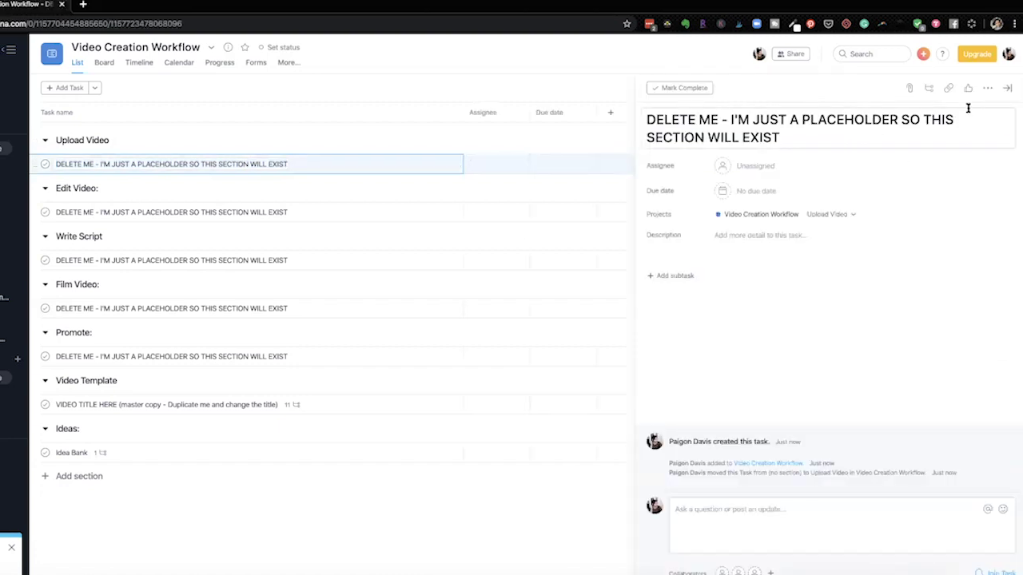
{"action": "left_click", "coordinate": [988, 88]}
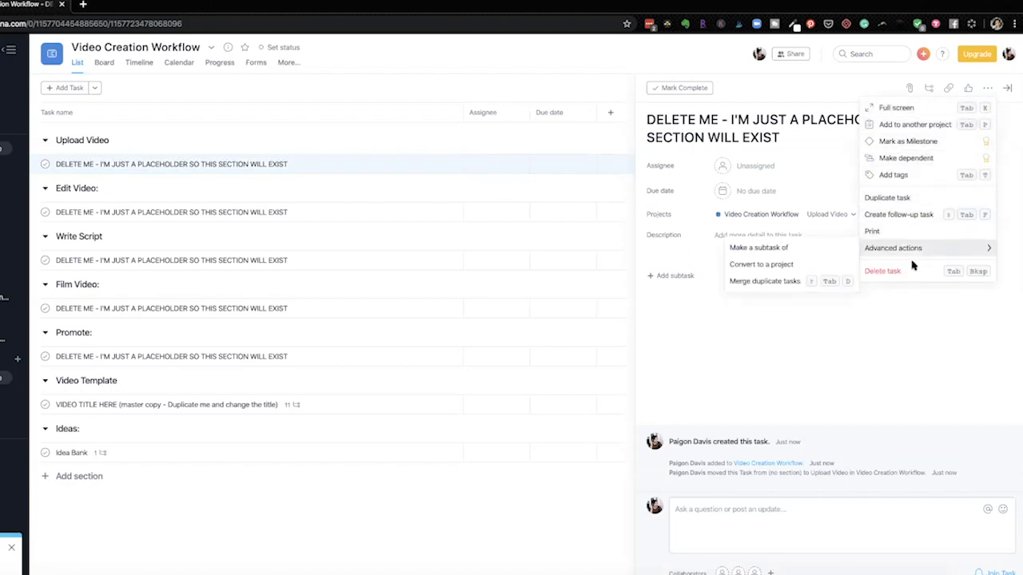
{"action": "left_click", "coordinate": [312, 165]}
{"action": "left_click", "coordinate": [283, 163]}
{"action": "left_click_drag", "start_coordinate": [287, 162], "coordinate": [56, 164]}
{"action": "key", "text": "BackSpace"}
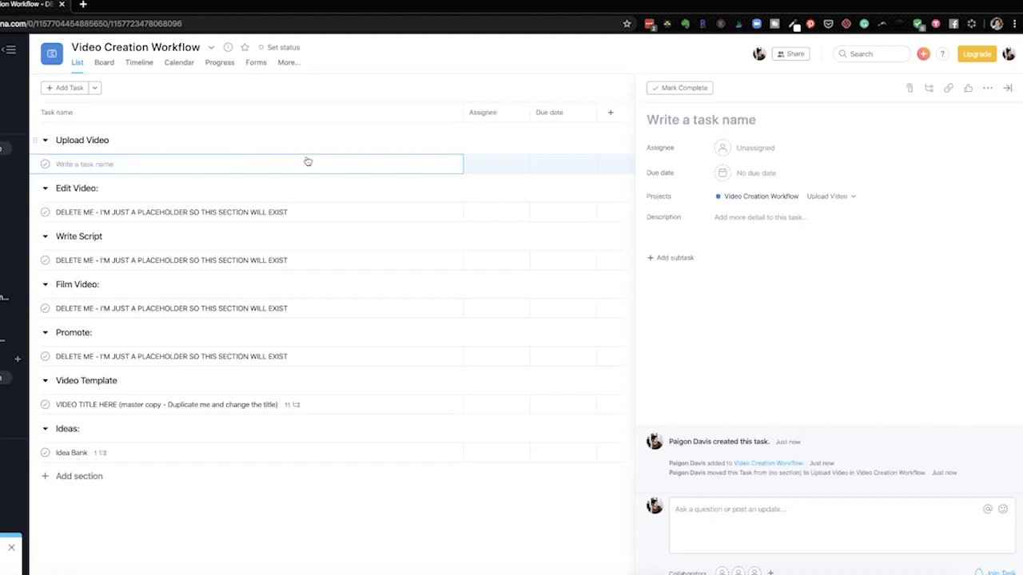
Select all five DELETE ME placeholder tasks and delete them
{"action": "left_click", "coordinate": [326, 166], "text": "shift"}
{"action": "left_click", "coordinate": [367, 167]}
{"action": "left_click", "coordinate": [373, 214], "text": "shift"}
{"action": "left_click", "coordinate": [381, 263], "text": "shift"}
{"action": "left_click", "coordinate": [413, 352], "text": "shift"}
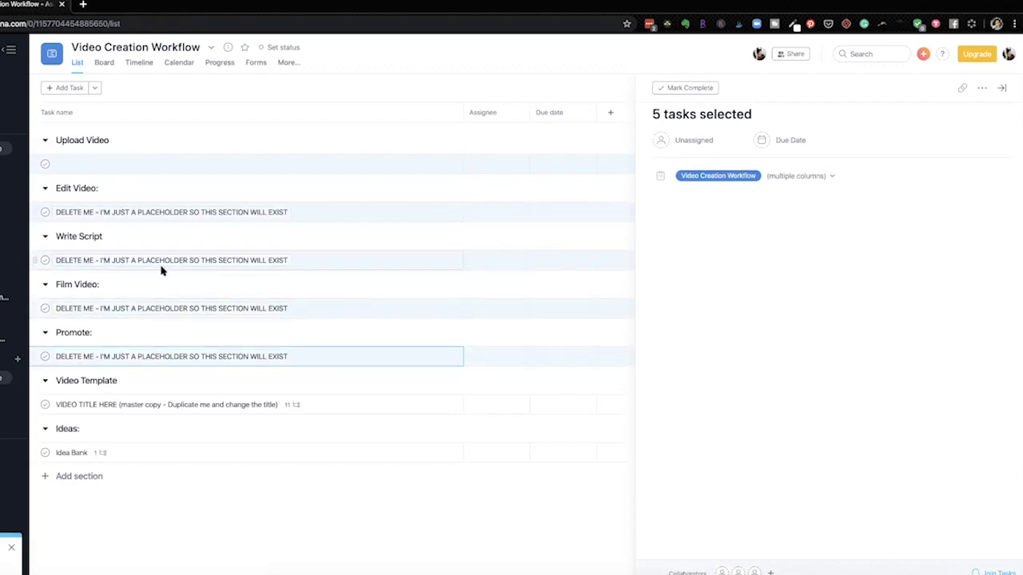
{"action": "left_click", "coordinate": [981, 87]}
{"action": "left_click", "coordinate": [892, 198]}
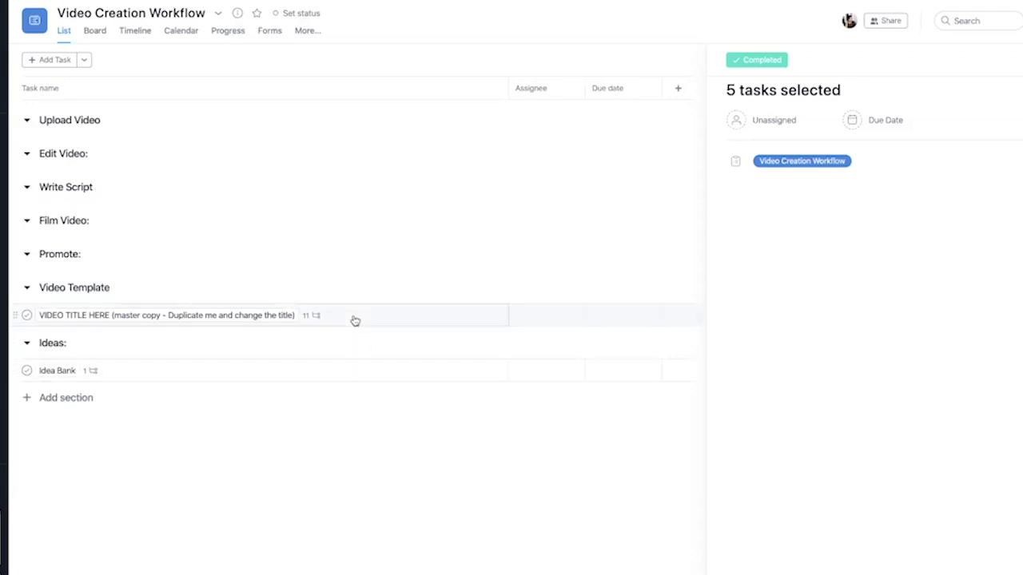
In VIDEO TITLE HERE, insert a new subtask section header and copy the Pre-Production: text
{"action": "left_click", "coordinate": [354, 320]}
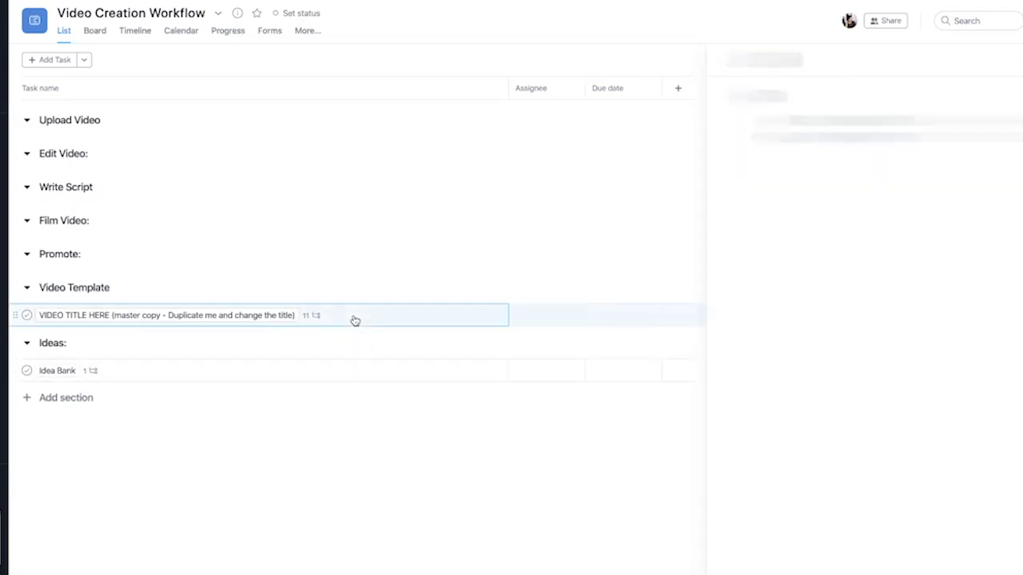
{"action": "scroll", "coordinate": [813, 337], "scroll_direction": "down", "scroll_amount": 1}
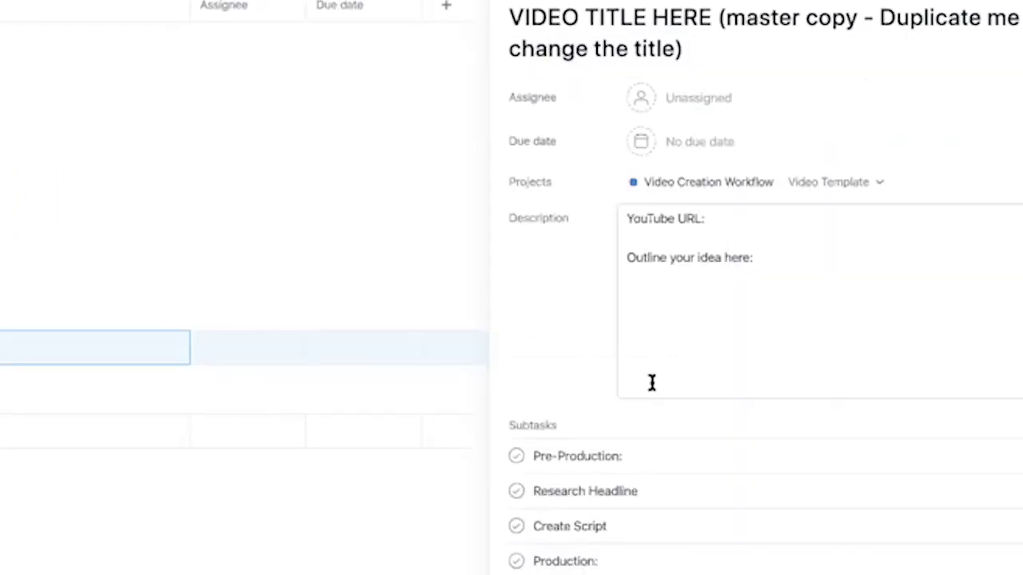
{"action": "left_click", "coordinate": [626, 456]}
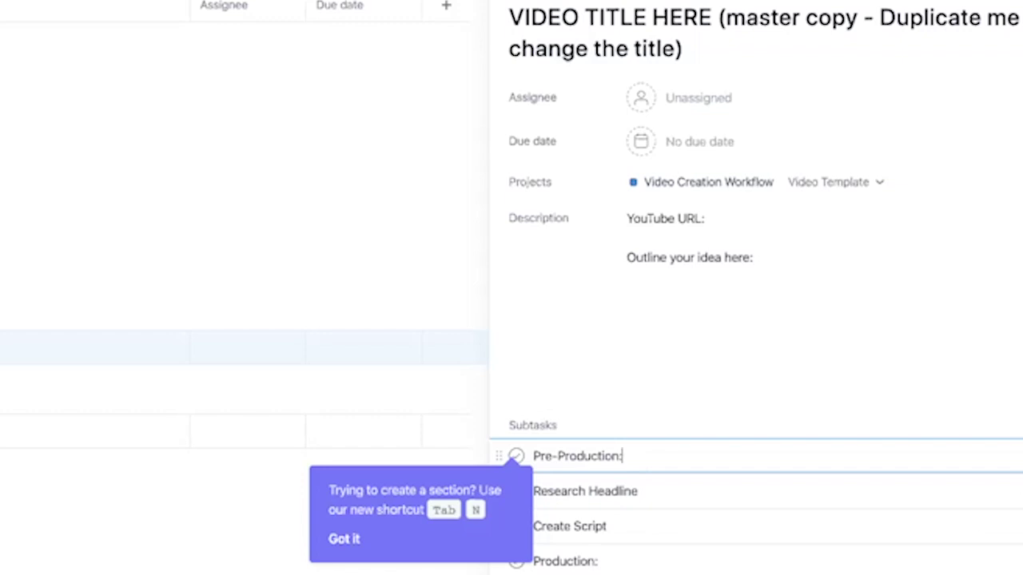
{"action": "key", "text": "Tab+n"}
{"action": "left_click", "coordinate": [540, 454]}
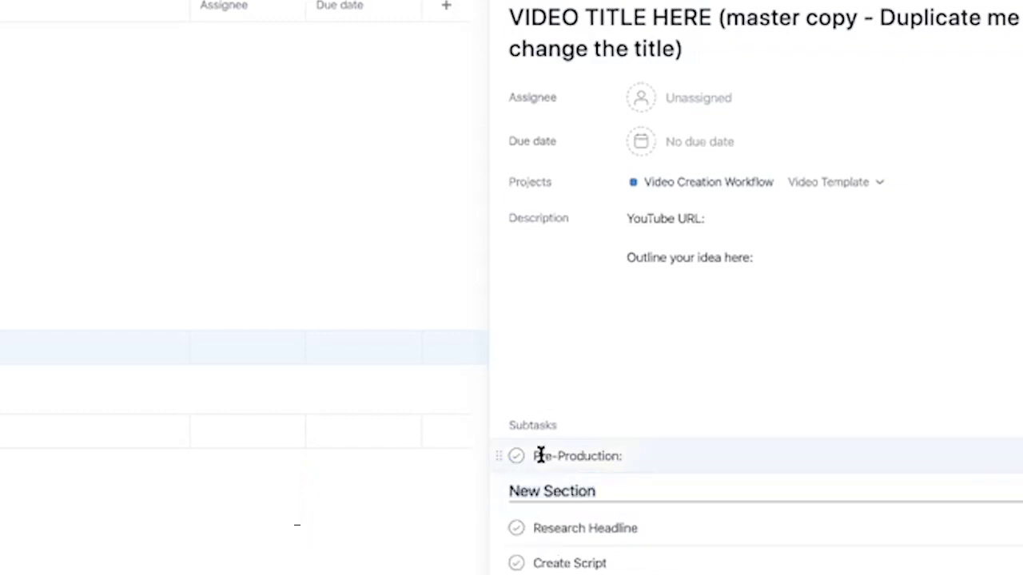
{"action": "left_click_drag", "start_coordinate": [535, 455], "coordinate": [632, 443]}
{"action": "key", "text": "ctrl+c"}
Name the new section header 'Pre-Production:' and remove the old duplicate subtask row
{"action": "left_click", "coordinate": [511, 490]}
{"action": "key", "text": "ctrl+v"}
{"action": "left_click", "coordinate": [622, 456]}
{"action": "left_click_drag", "start_coordinate": [620, 455], "coordinate": [522, 454]}
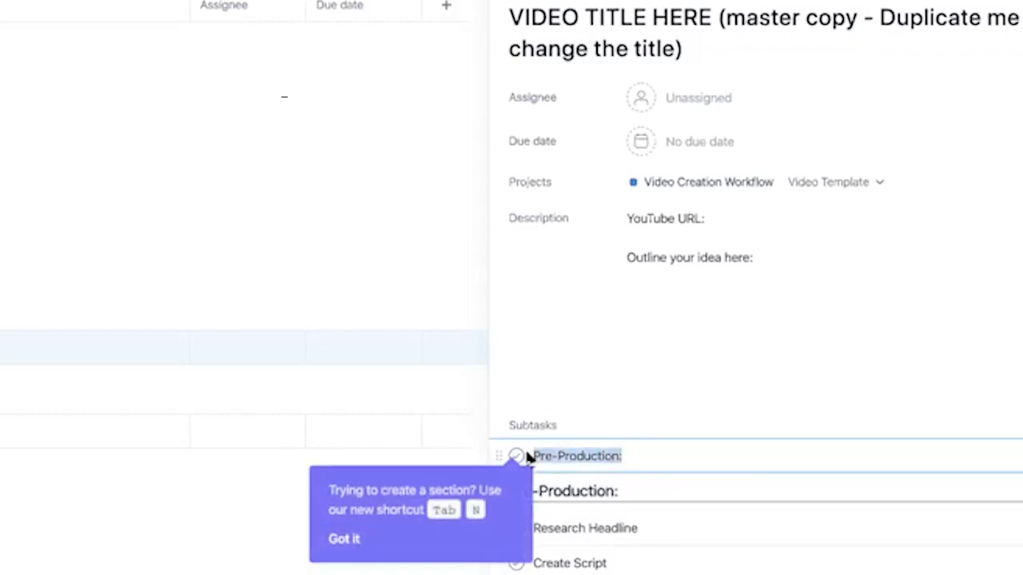
{"action": "key", "text": "BackSpace"}
{"action": "key", "text": "ctrl+v"}
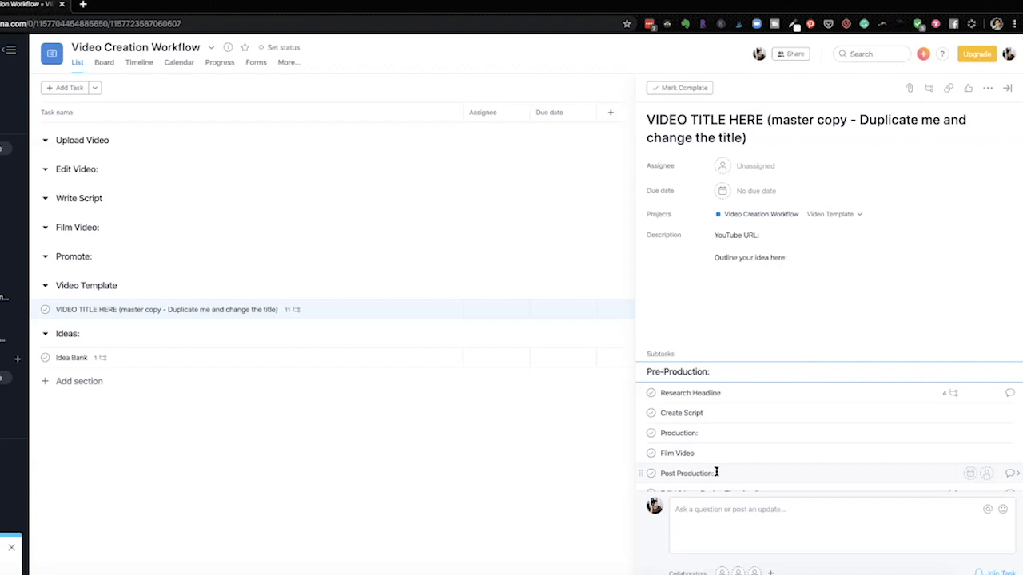
{"action": "left_click", "coordinate": [260, 169]}
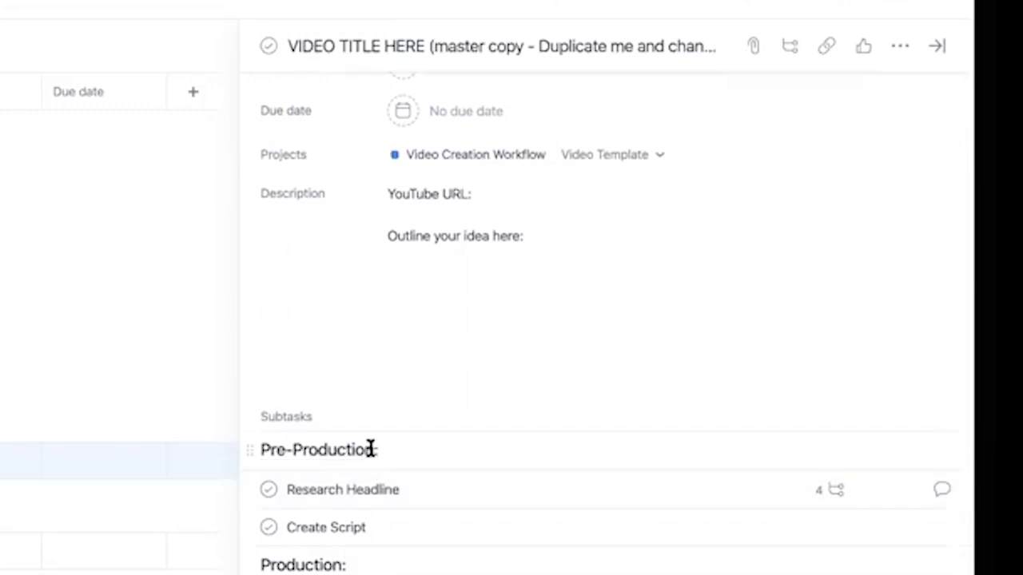
{"action": "left_click_drag", "start_coordinate": [374, 450], "coordinate": [259, 449]}
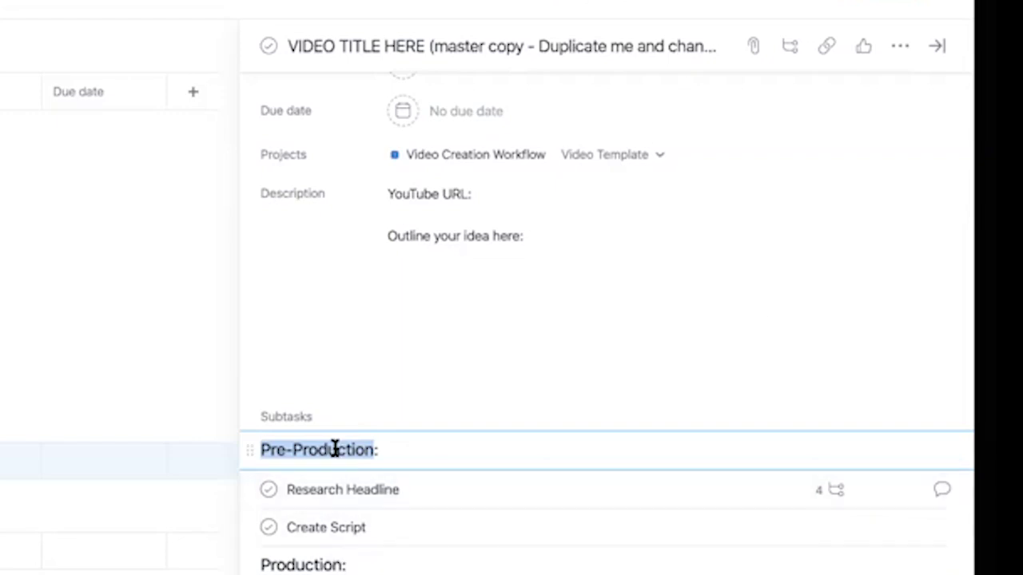
{"action": "scroll", "coordinate": [352, 551], "scroll_direction": "down", "scroll_amount": 2}
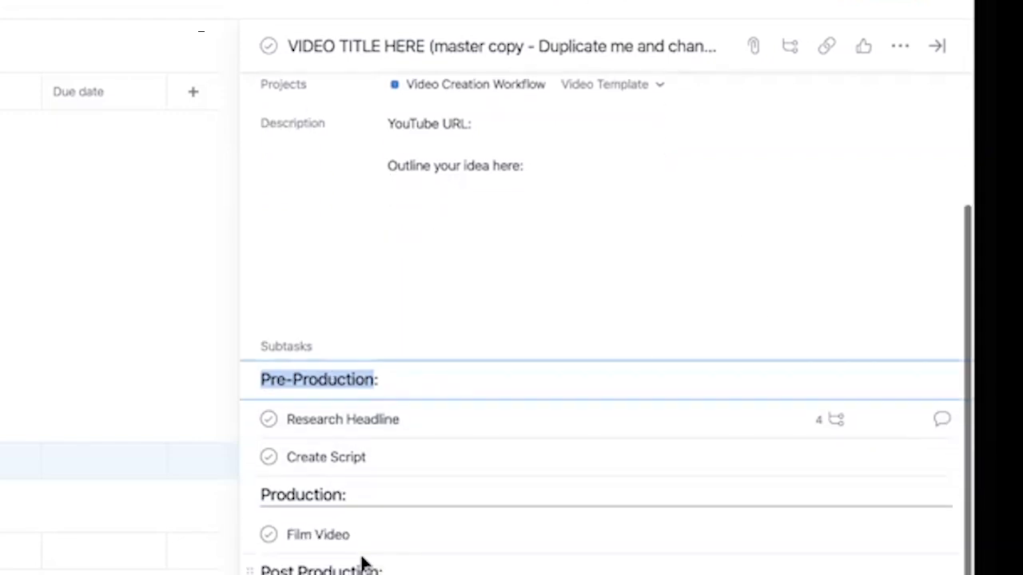
{"action": "left_click", "coordinate": [339, 494]}
{"action": "left_click_drag", "start_coordinate": [340, 493], "coordinate": [259, 493]}
{"action": "triple_click", "coordinate": [359, 568]}
{"action": "scroll", "coordinate": [343, 276], "scroll_direction": "down", "scroll_amount": 4}
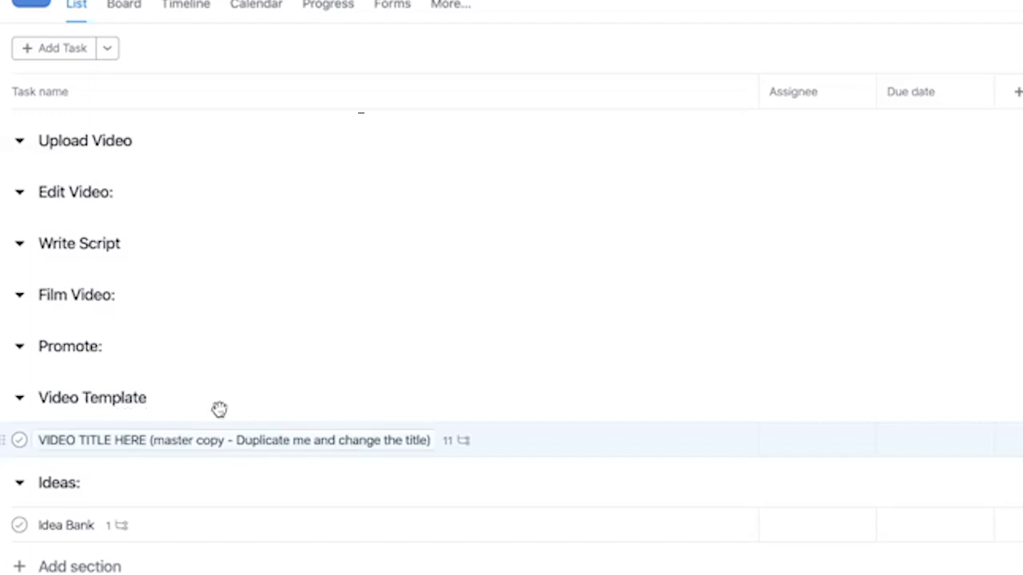
{"action": "left_click", "coordinate": [124, 397]}
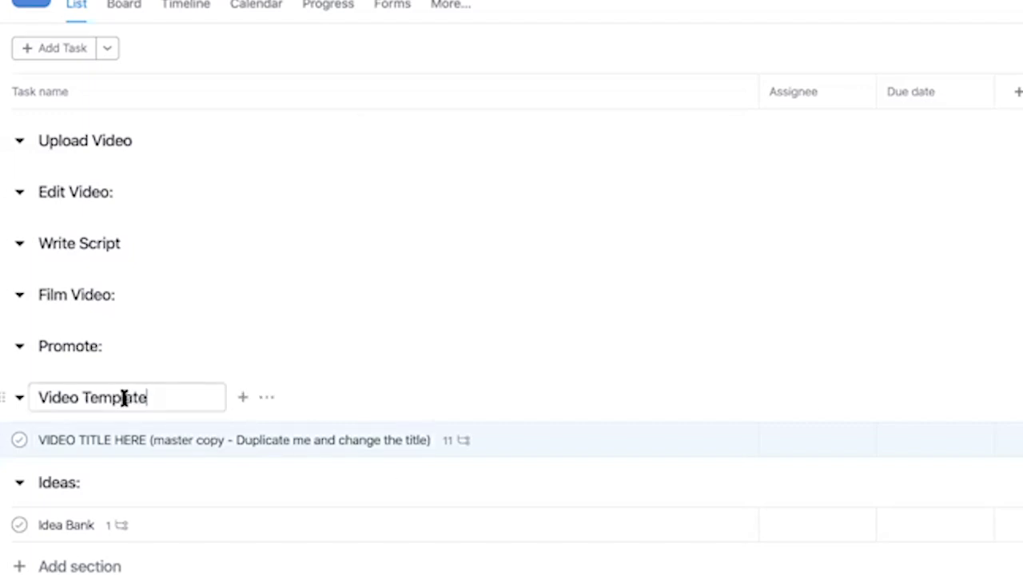
{"action": "left_click", "coordinate": [160, 435]}
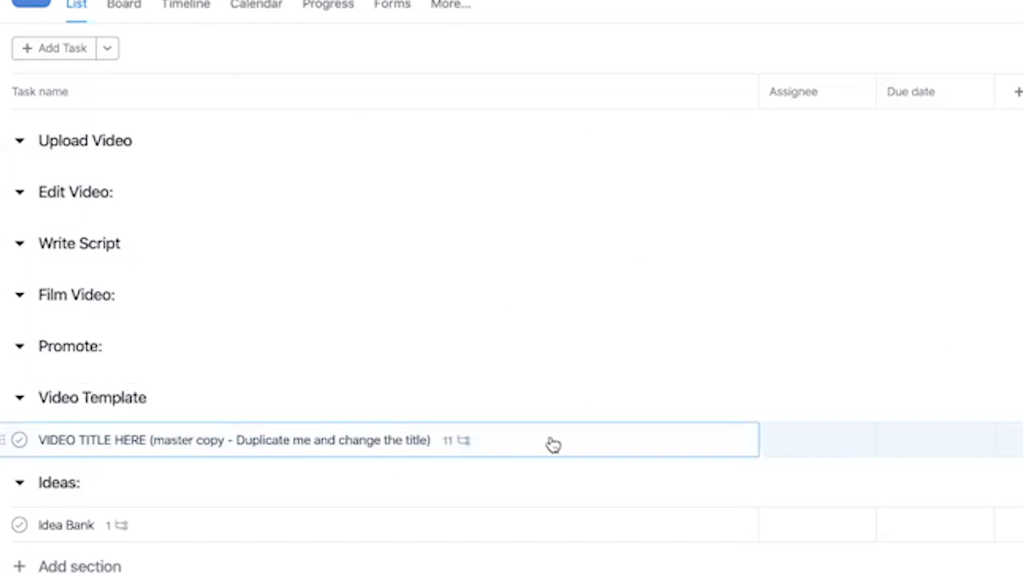
Duplicate the master VIDEO TITLE HERE task, titling the copy 'How to upload a video to YouTube'
{"action": "left_click", "coordinate": [622, 442]}
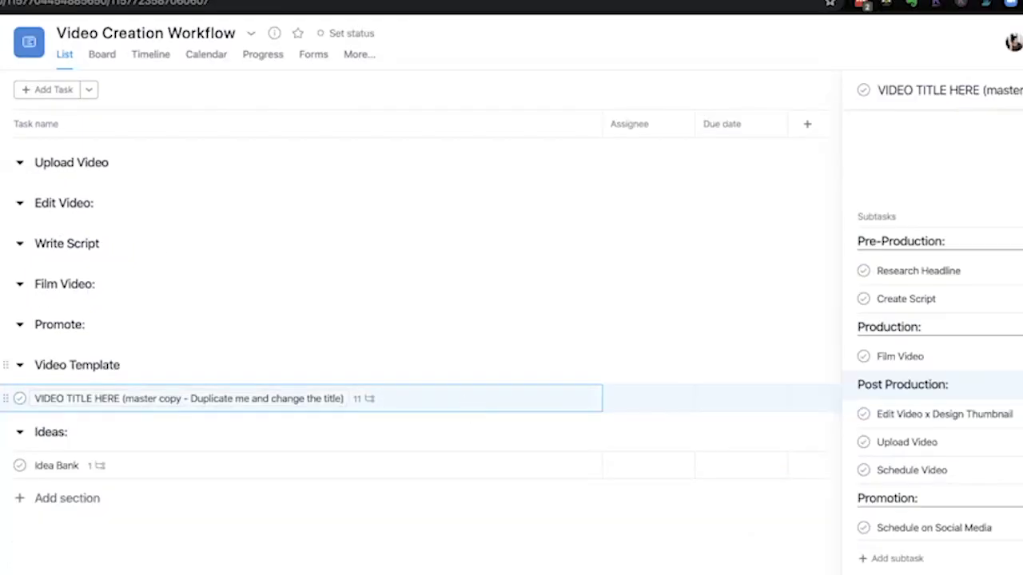
{"action": "left_click", "coordinate": [1019, 91]}
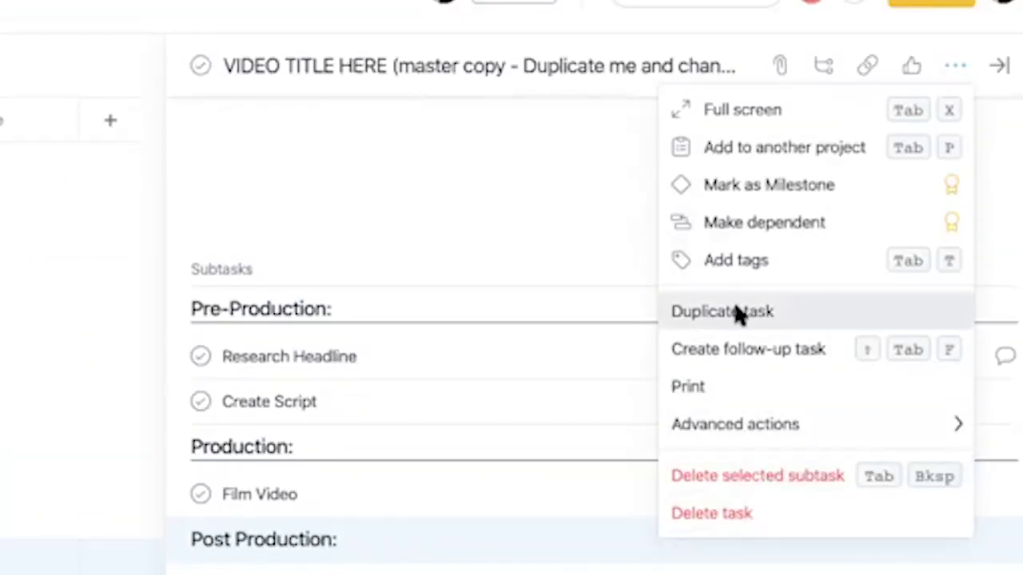
{"action": "left_click", "coordinate": [723, 312]}
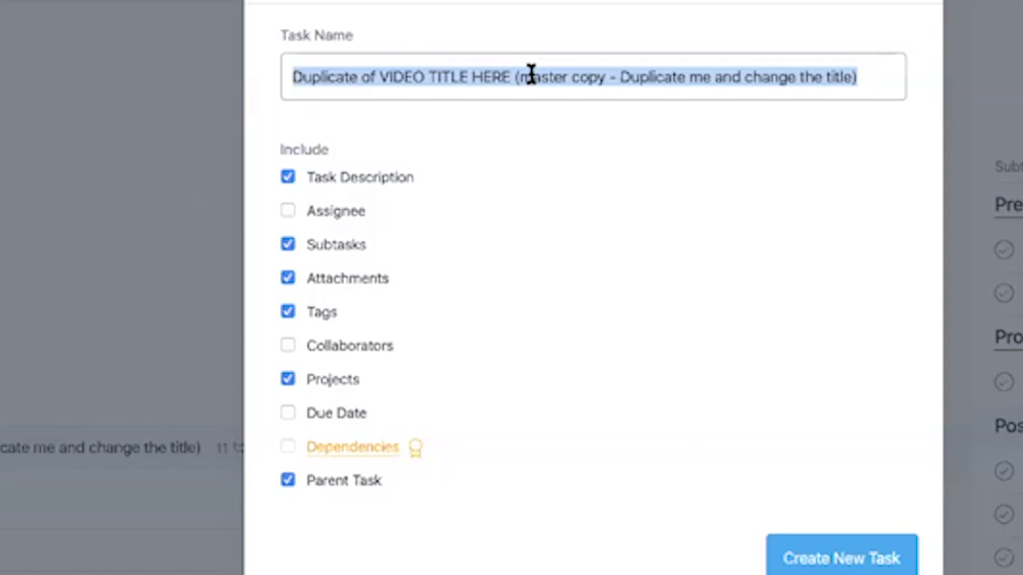
{"action": "type", "text": "How to uplo"}
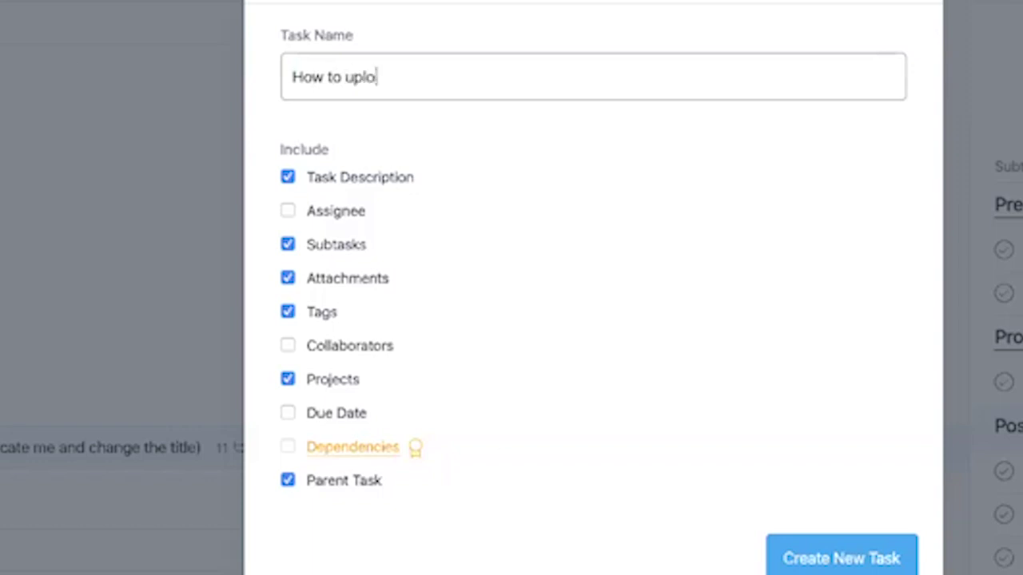
{"action": "type", "text": "ad a video to Y"}
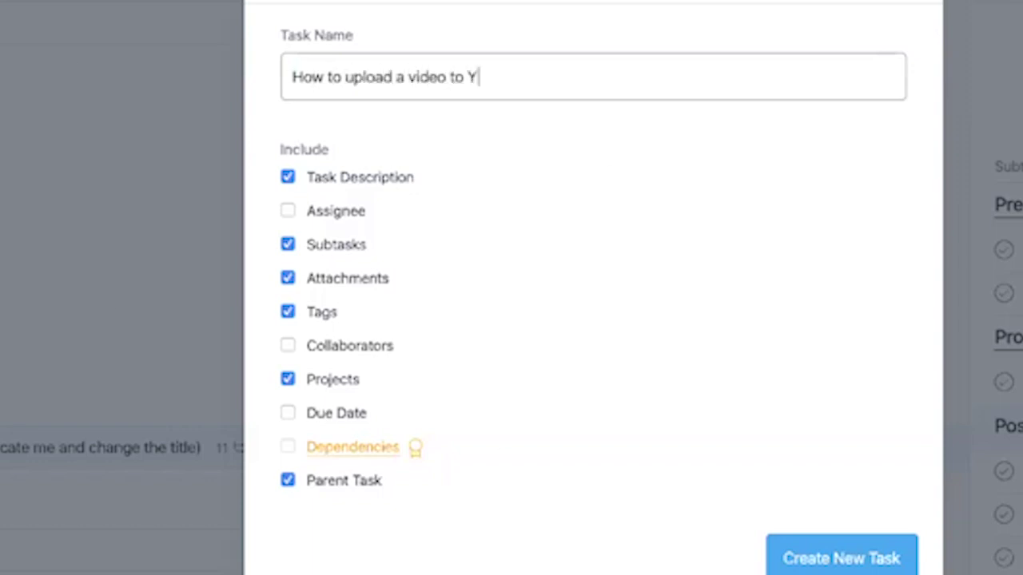
{"action": "type", "text": "ouTube"}
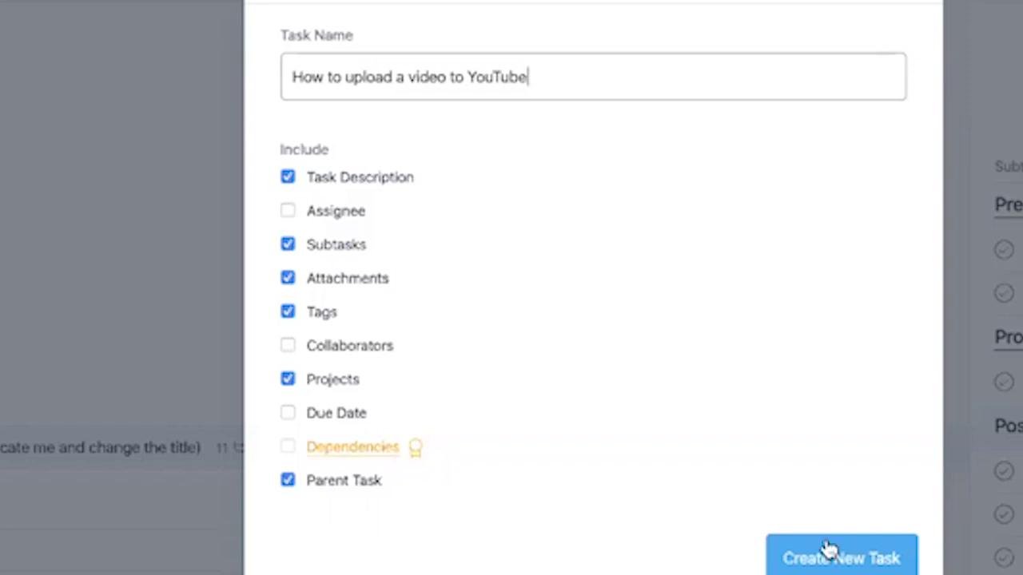
{"action": "left_click", "coordinate": [849, 559]}
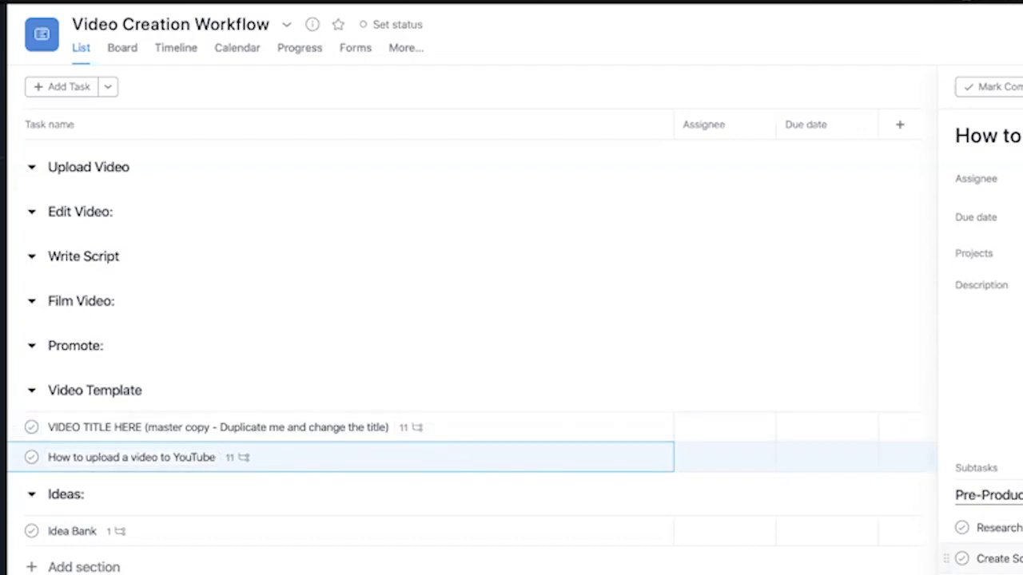
{"action": "scroll", "coordinate": [988, 512], "scroll_direction": "down", "scroll_amount": 2}
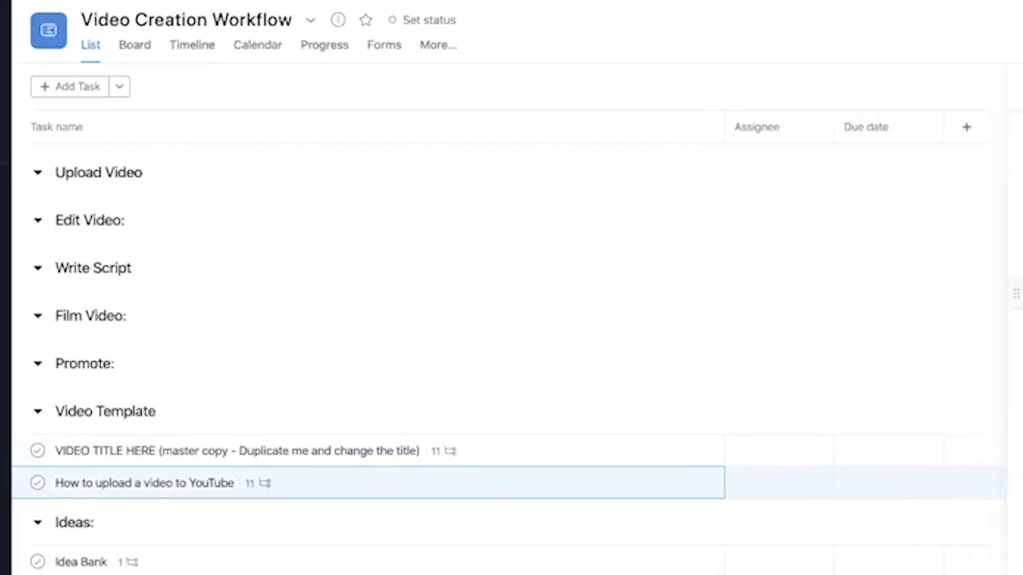
Add 'How to brand your youtube channel' below Video Idea #1 in Idea Bank, then open the YouTube upload task
{"action": "left_click", "coordinate": [484, 453]}
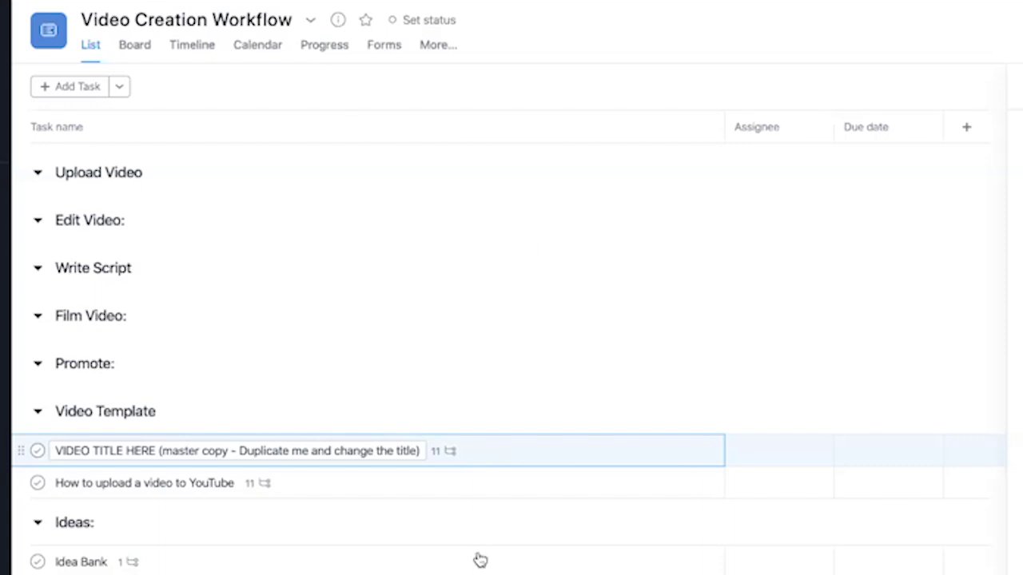
{"action": "left_click", "coordinate": [541, 561]}
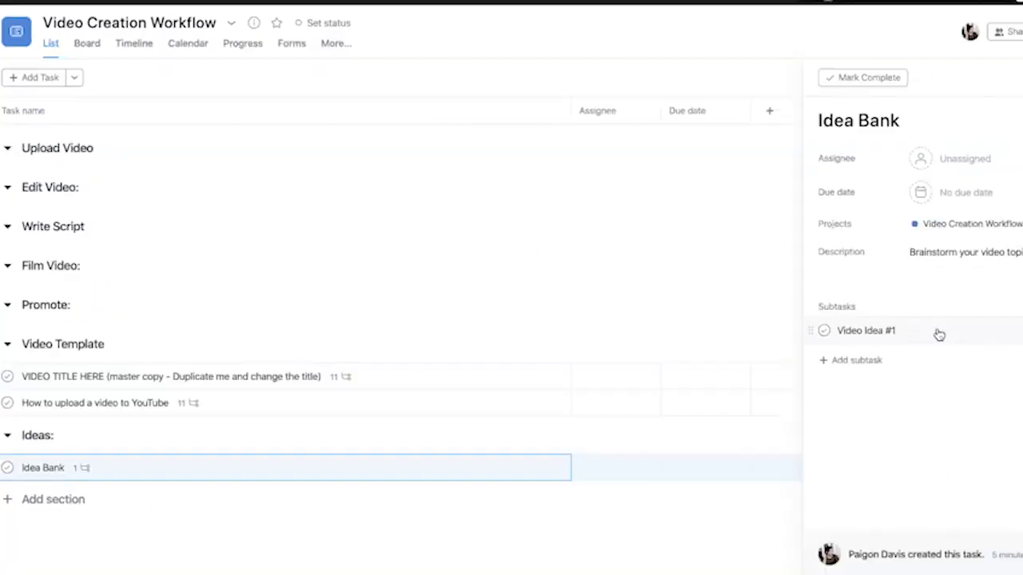
{"action": "left_click", "coordinate": [916, 330]}
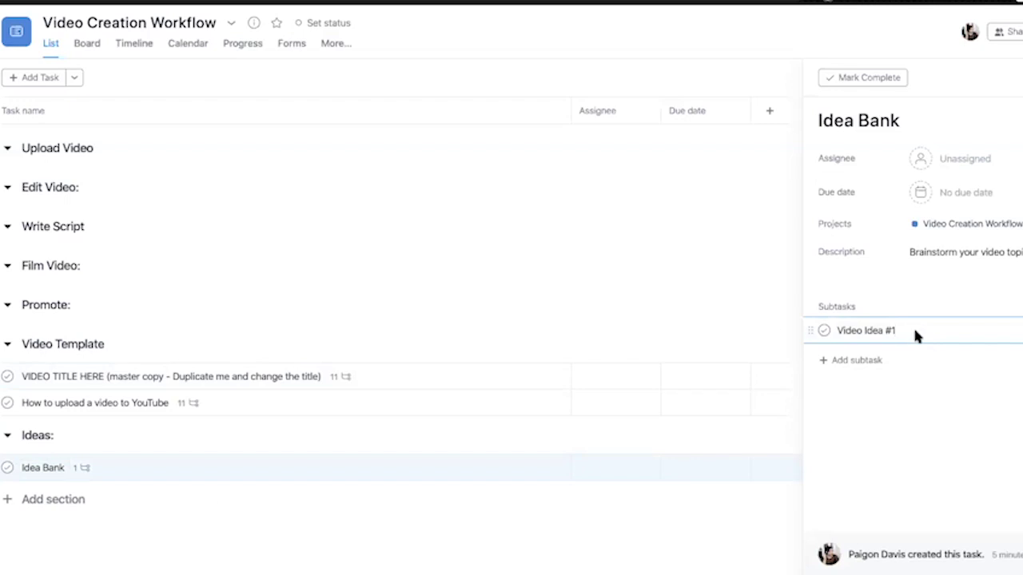
{"action": "key", "text": "Return"}
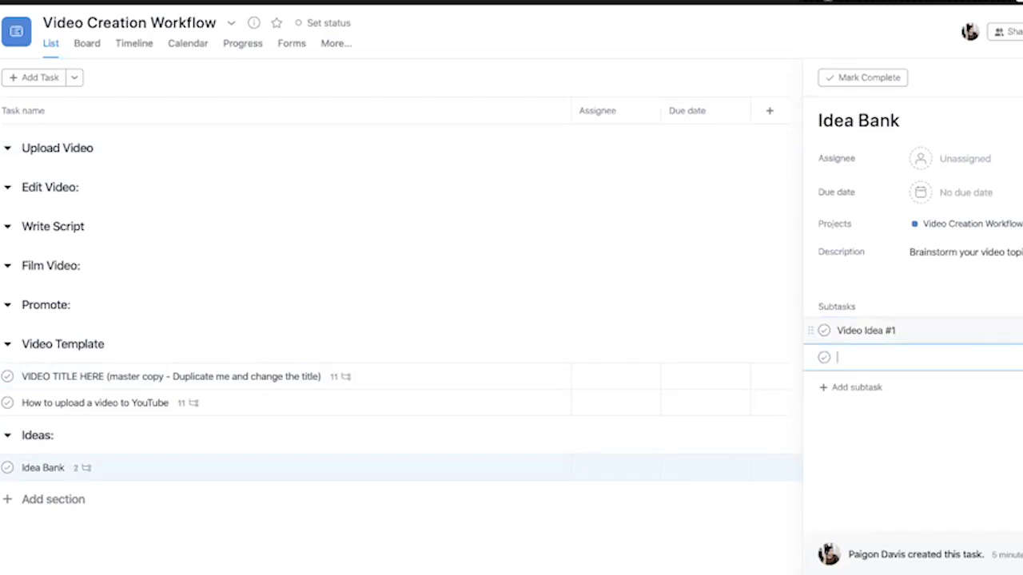
{"action": "type", "text": "YouTube"}
{"action": "key", "text": "BackSpace"}
{"action": "key", "text": "BackSpace"}
{"action": "key", "text": "BackSpace"}
{"action": "key", "text": "BackSpace"}
{"action": "key", "text": "BackSpace"}
{"action": "key", "text": "BackSpace"}
{"action": "key", "text": "BackSpace"}
{"action": "type", "text": "How to brand your"}
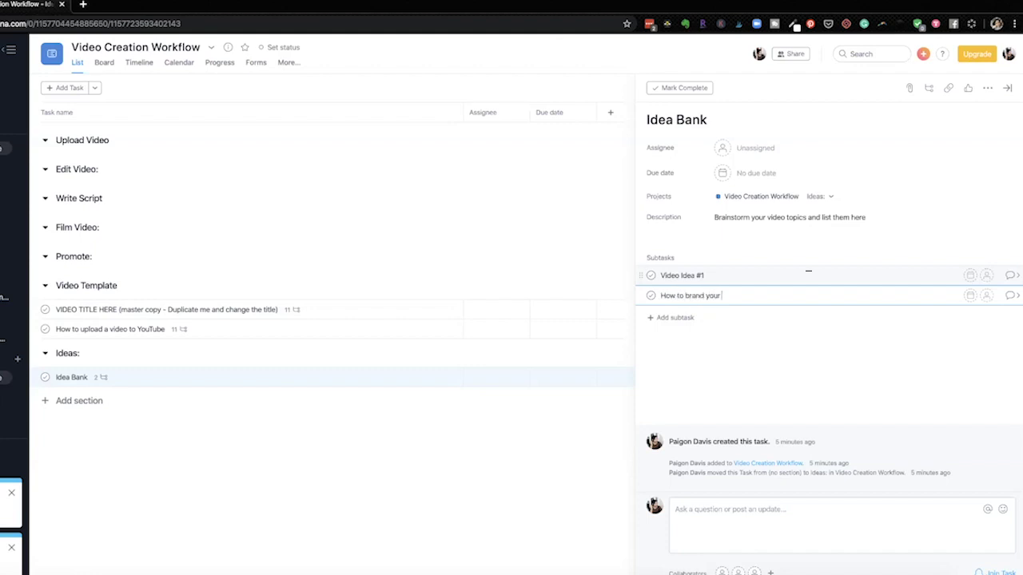
{"action": "type", "text": " youtube channel"}
{"action": "key", "text": "Return"}
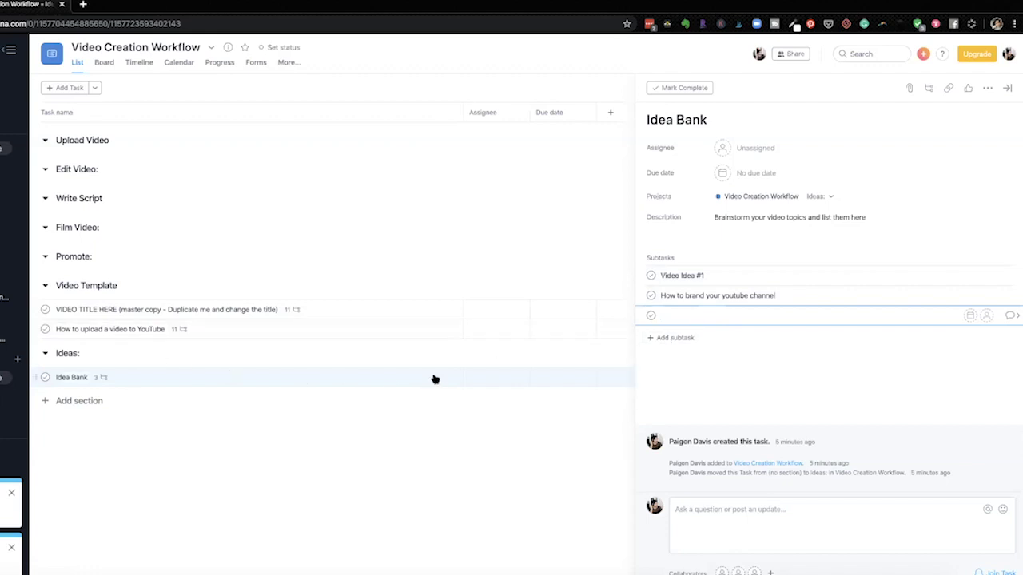
{"action": "left_click", "coordinate": [214, 328]}
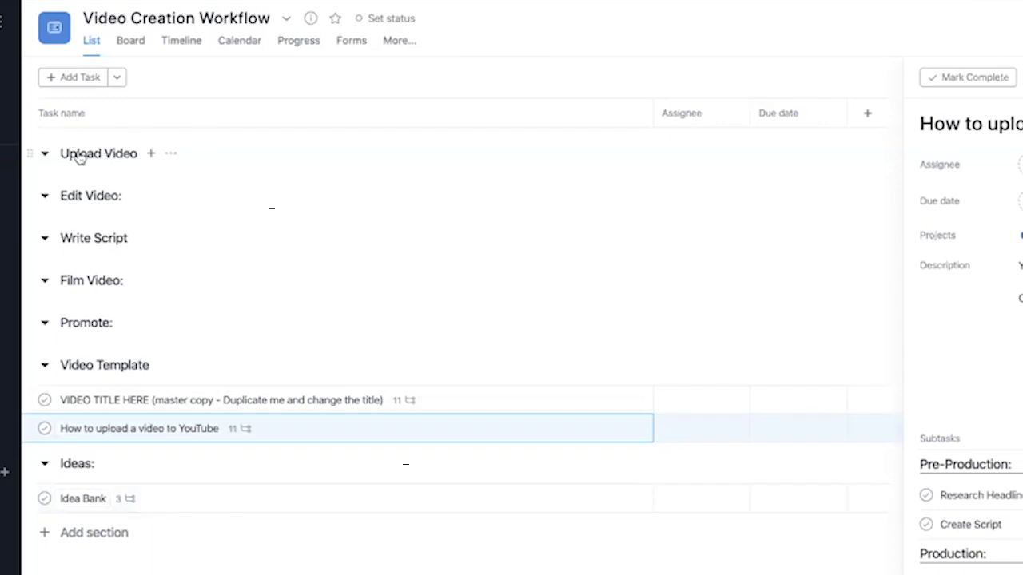
Add a 'Blogging' section and drag it to the top, above Upload Video
{"action": "key", "text": "Up"}
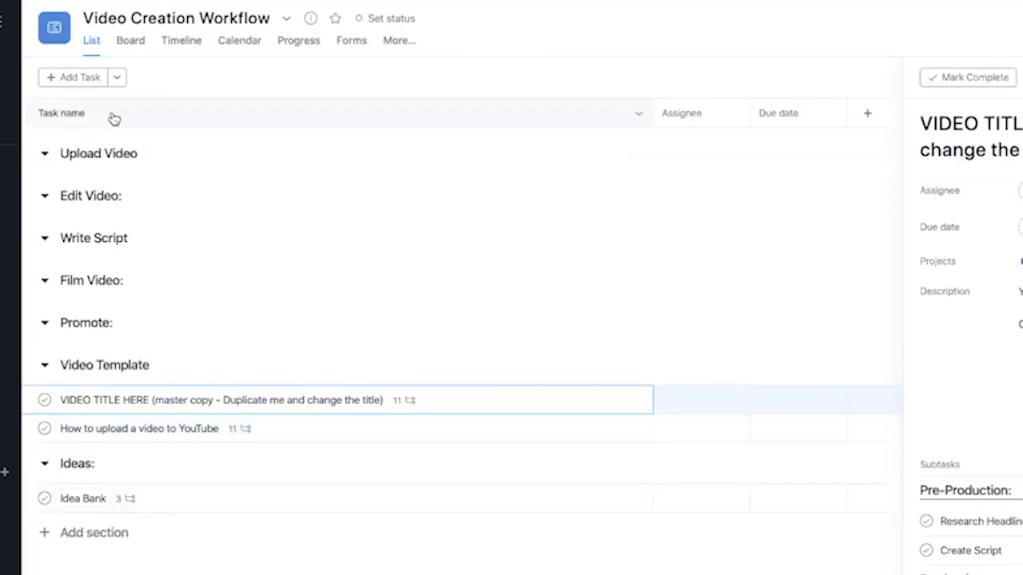
{"action": "left_click", "coordinate": [96, 536]}
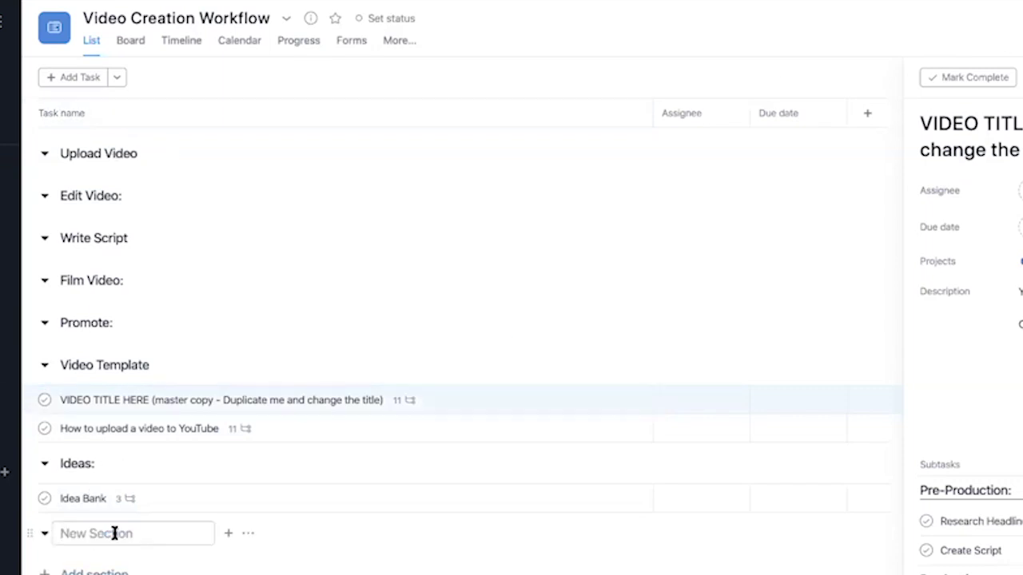
{"action": "type", "text": "Blogging"}
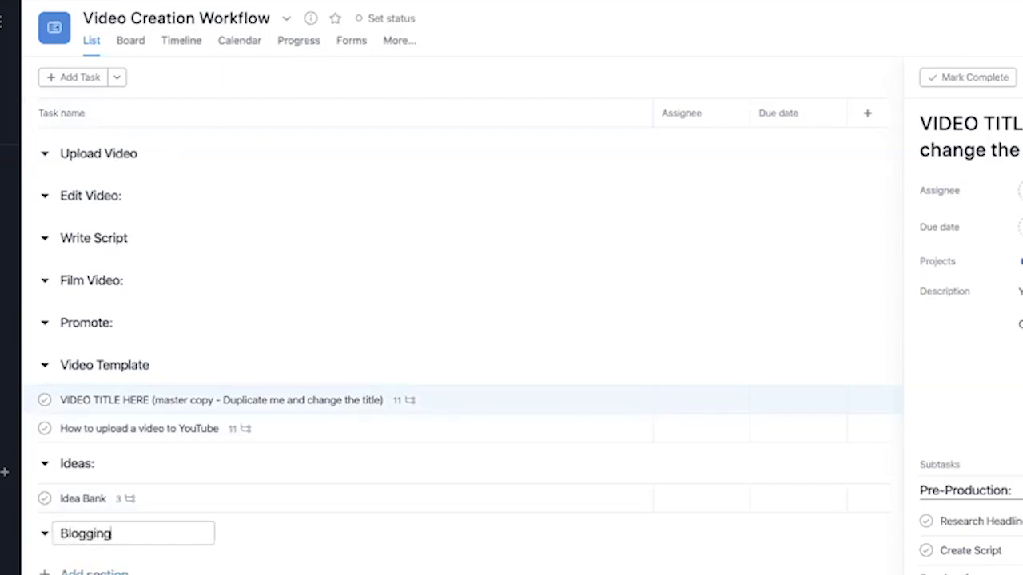
{"action": "key", "text": "Return"}
{"action": "left_click_drag", "start_coordinate": [34, 529], "coordinate": [92, 157]}
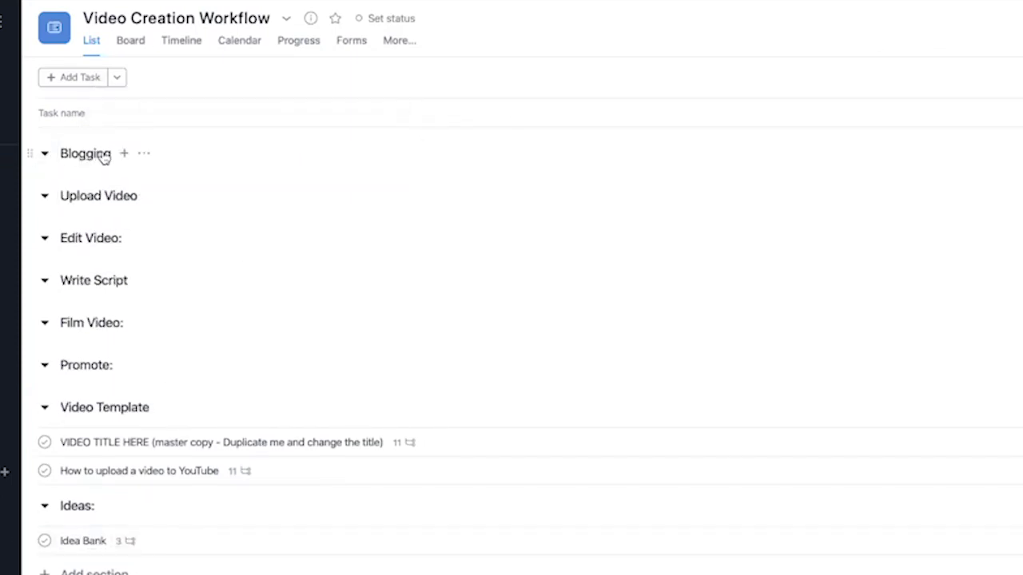
Below Schedule on Social Media, add a 'Blogging:' heading with a 'Transcription' subtask
{"action": "left_click", "coordinate": [443, 449]}
{"action": "scroll", "coordinate": [762, 80], "scroll_direction": "down", "scroll_amount": 3}
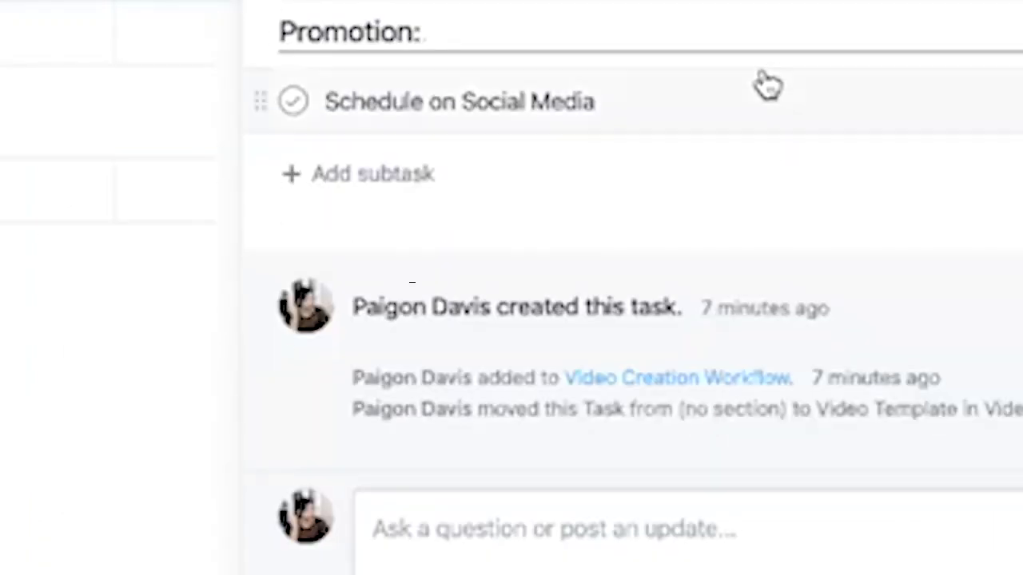
{"action": "left_click", "coordinate": [772, 96]}
{"action": "key", "text": "Return"}
{"action": "key", "text": "Return"}
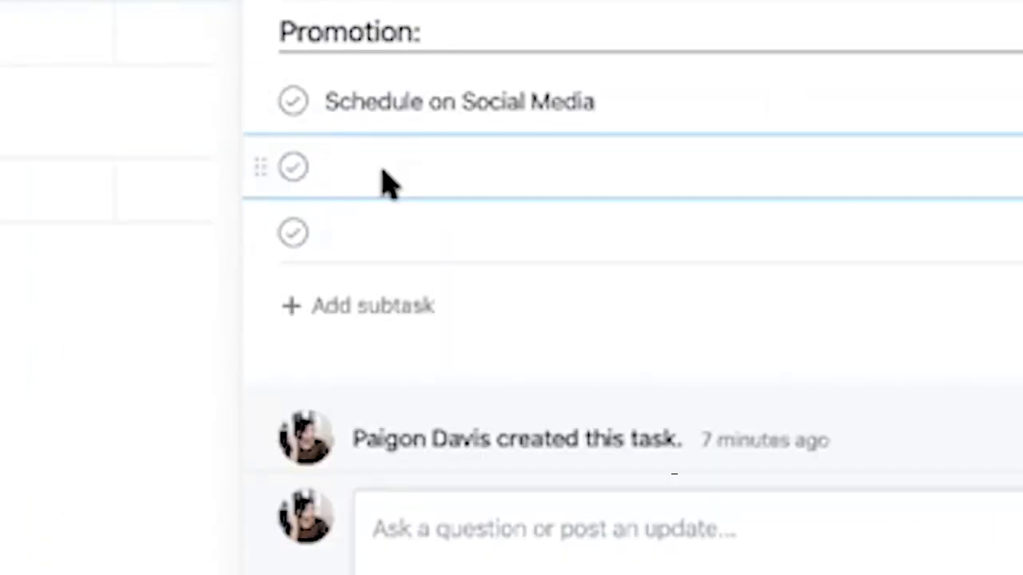
{"action": "left_click", "coordinate": [400, 233]}
{"action": "type", "text": "Blogging:"}
{"action": "key", "text": "Return"}
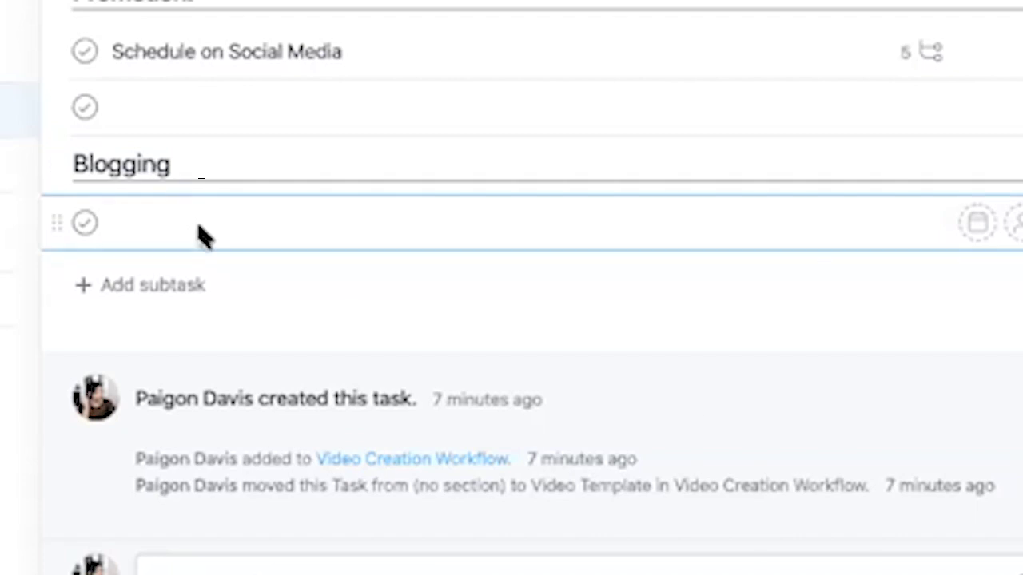
{"action": "type", "text": "Trans"}
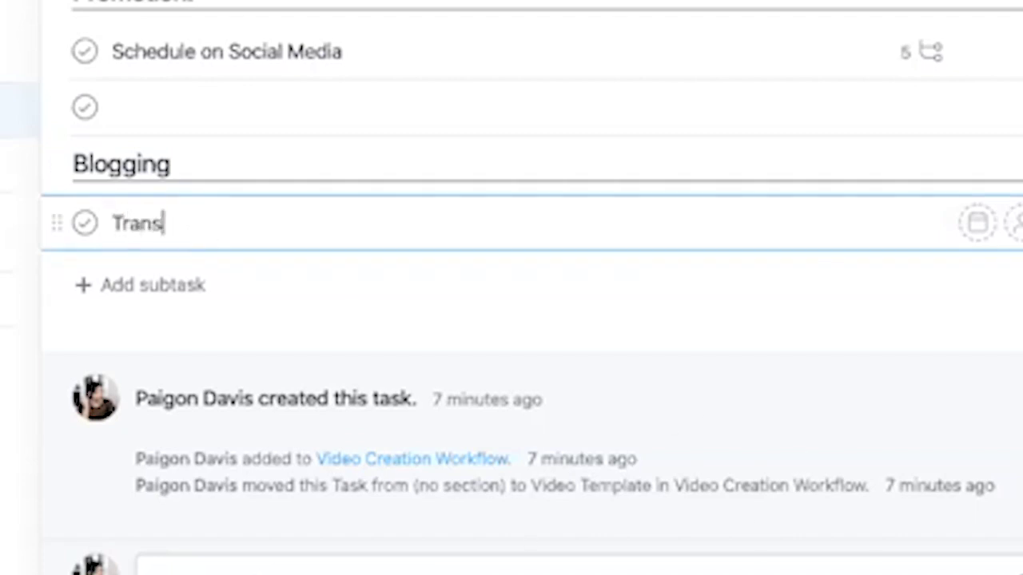
{"action": "type", "text": "cription"}
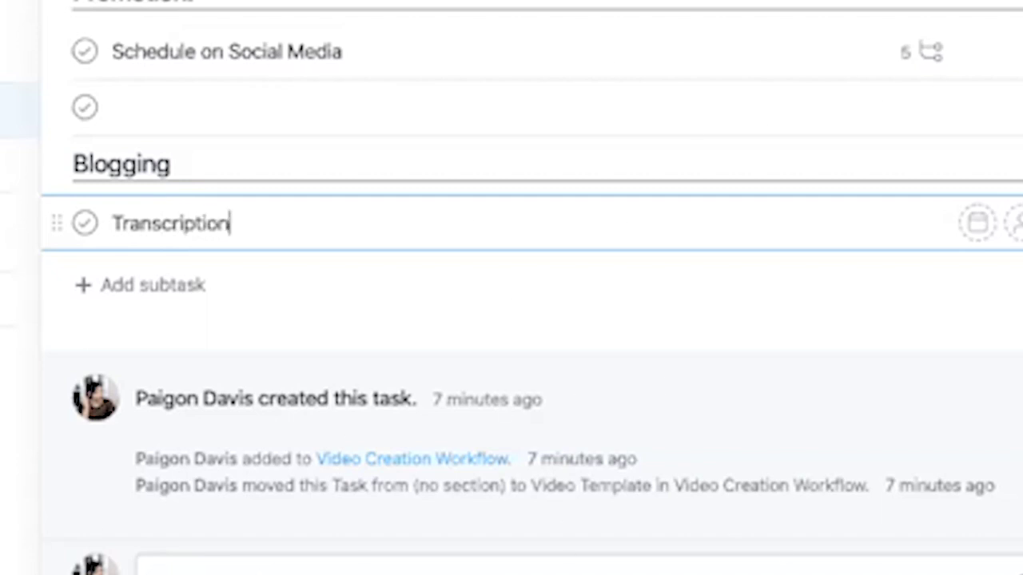
{"action": "key", "text": "Return"}
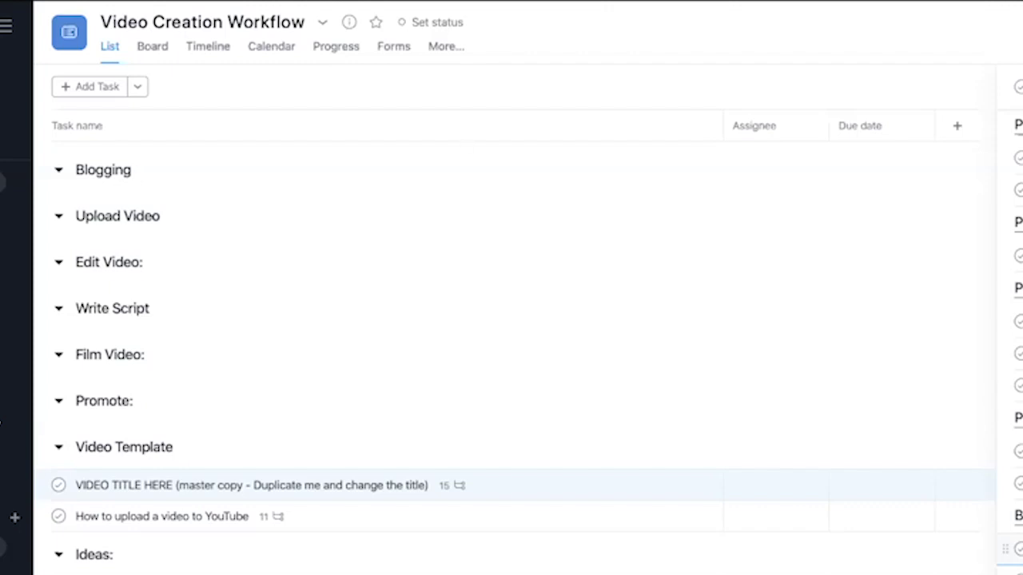
Drag YouTube Video Script.pdf from the Import Asana Workflow folder onto the Create Script subtask
{"action": "left_click", "coordinate": [252, 485]}
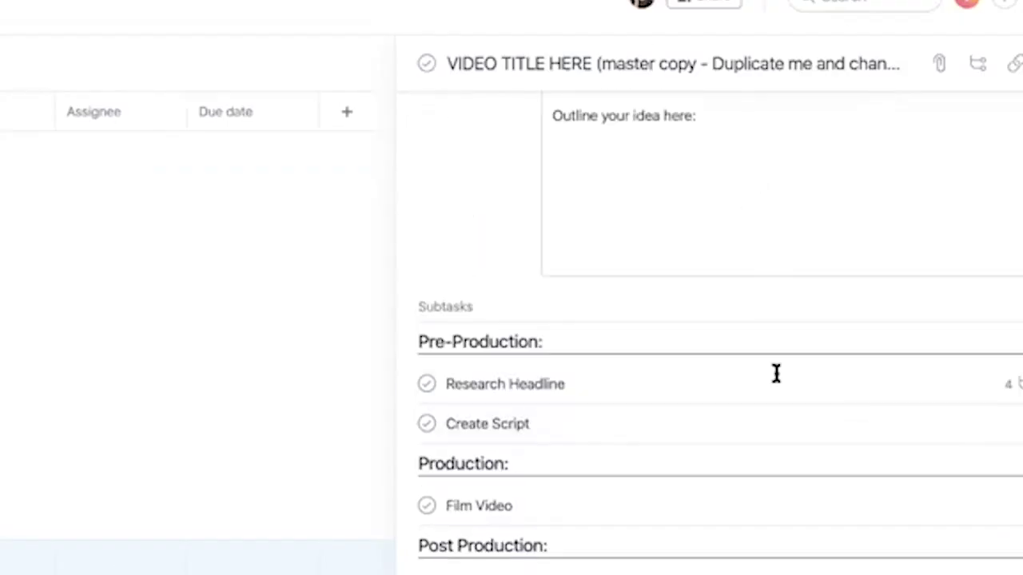
{"action": "left_click", "coordinate": [1009, 424]}
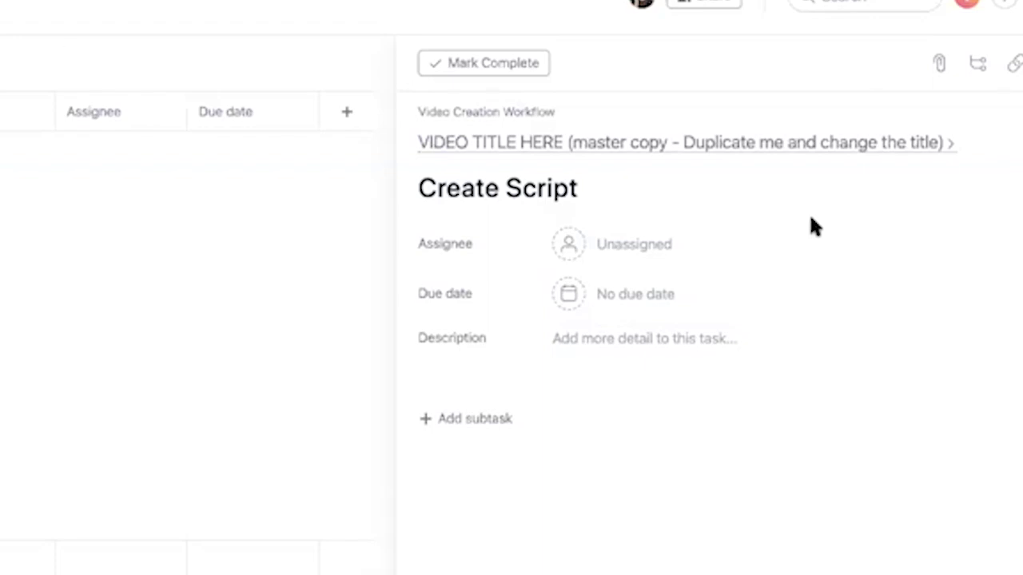
{"action": "left_click", "coordinate": [940, 64]}
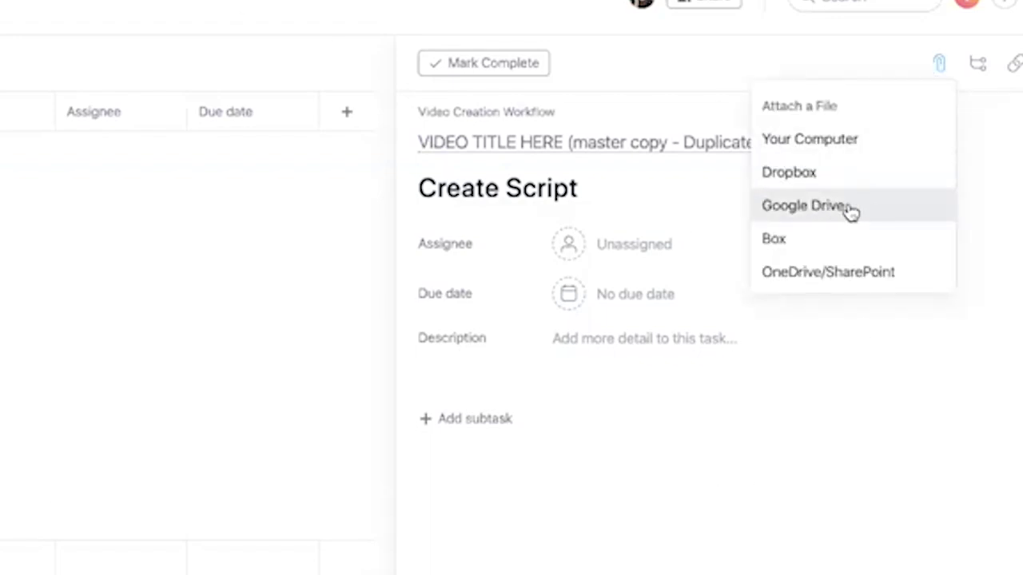
{"action": "left_click", "coordinate": [923, 487]}
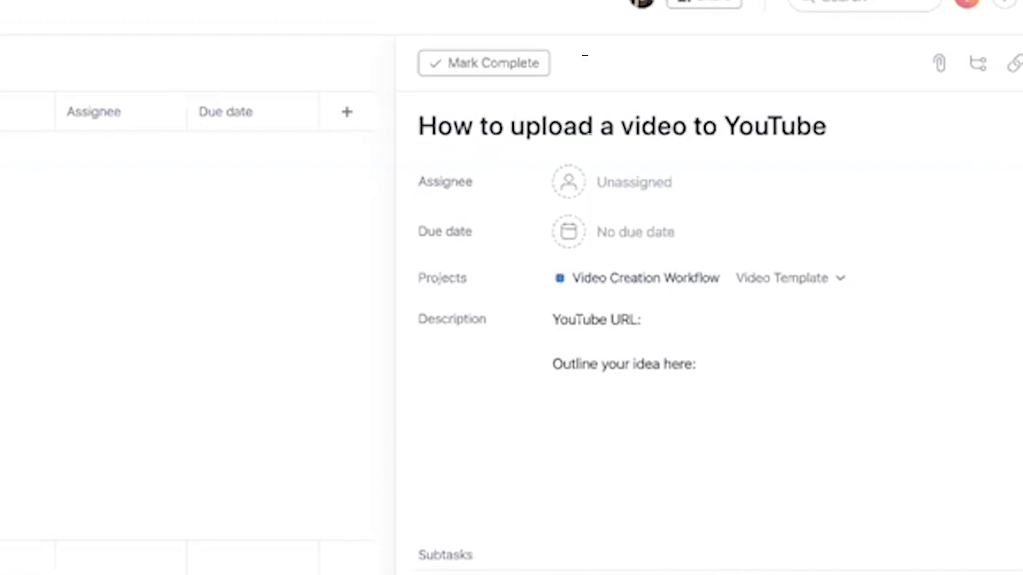
{"action": "key", "text": "Down"}
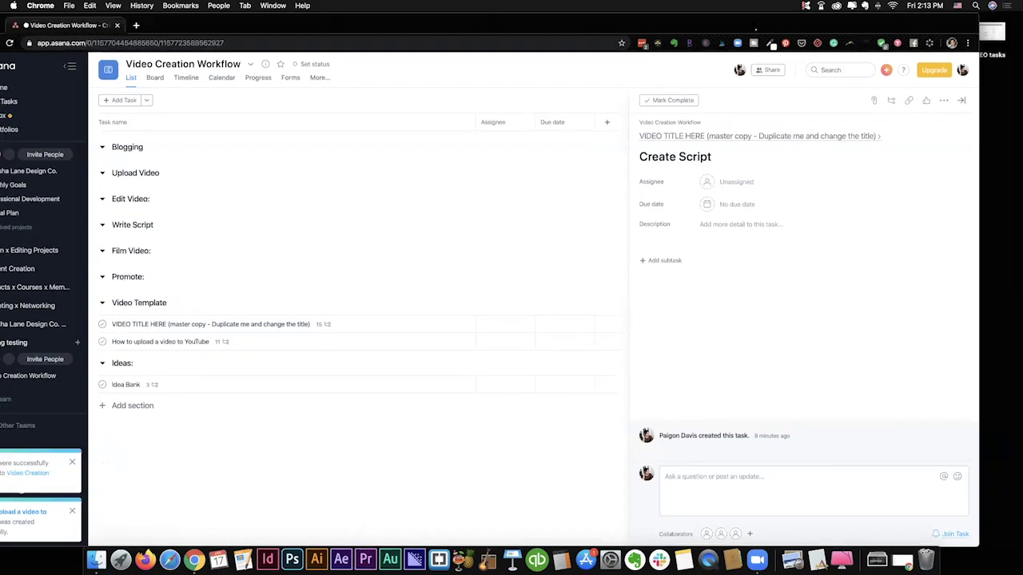
{"action": "left_click_drag", "start_coordinate": [570, 24], "coordinate": [307, 24]}
{"action": "double_click", "coordinate": [819, 233]}
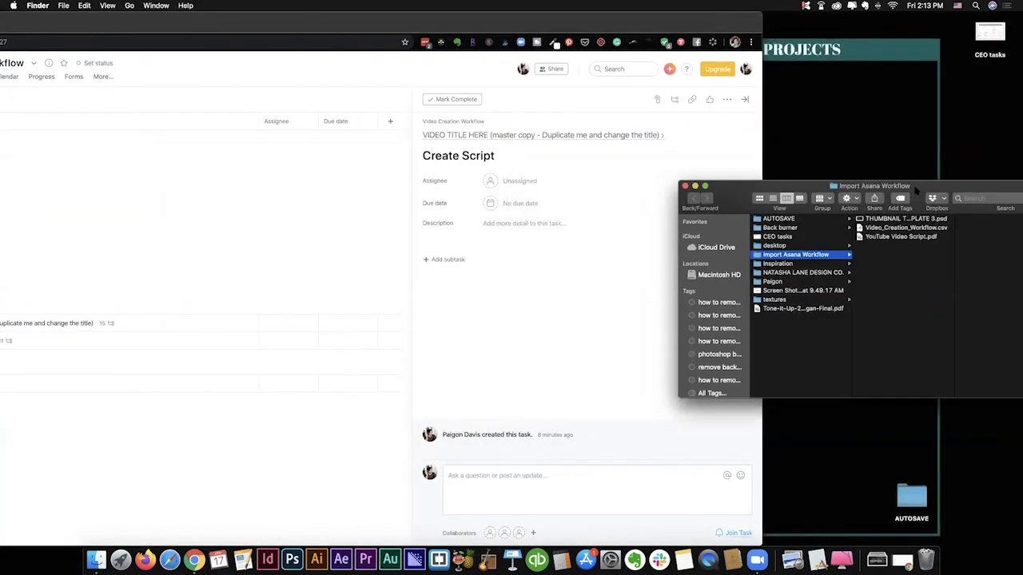
{"action": "left_click_drag", "start_coordinate": [902, 236], "coordinate": [525, 251]}
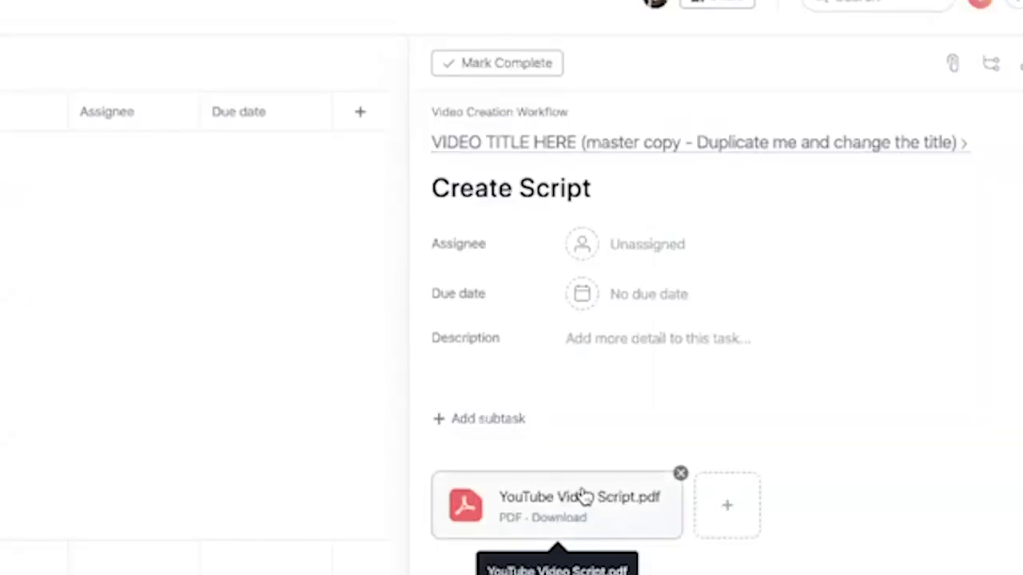
{"action": "left_click", "coordinate": [952, 63]}
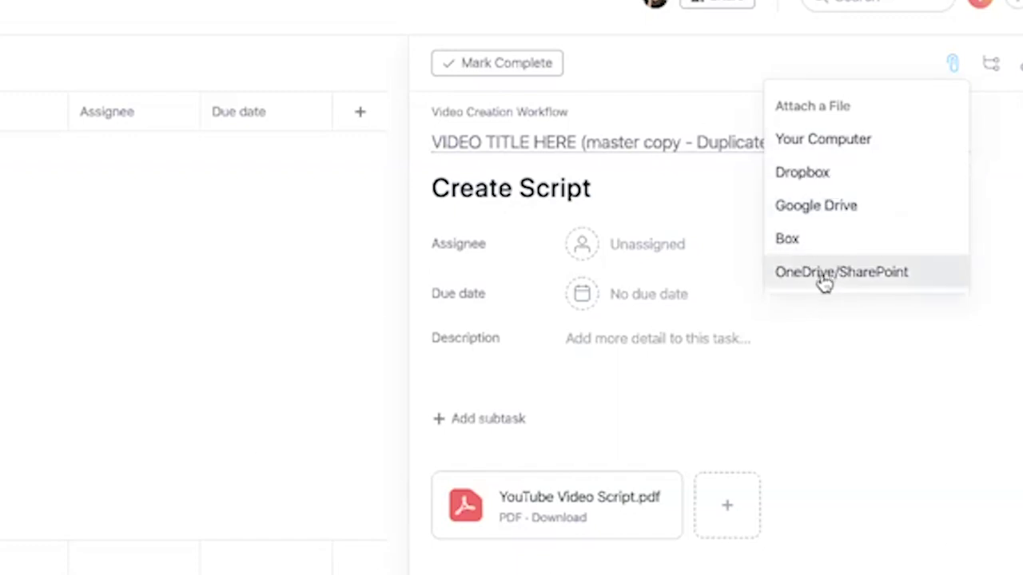
Drag THUMBNAIL TEMPLATE 3.psd from Finder onto the Edit Video x Design Thumbnail subtask
{"action": "left_click", "coordinate": [644, 429]}
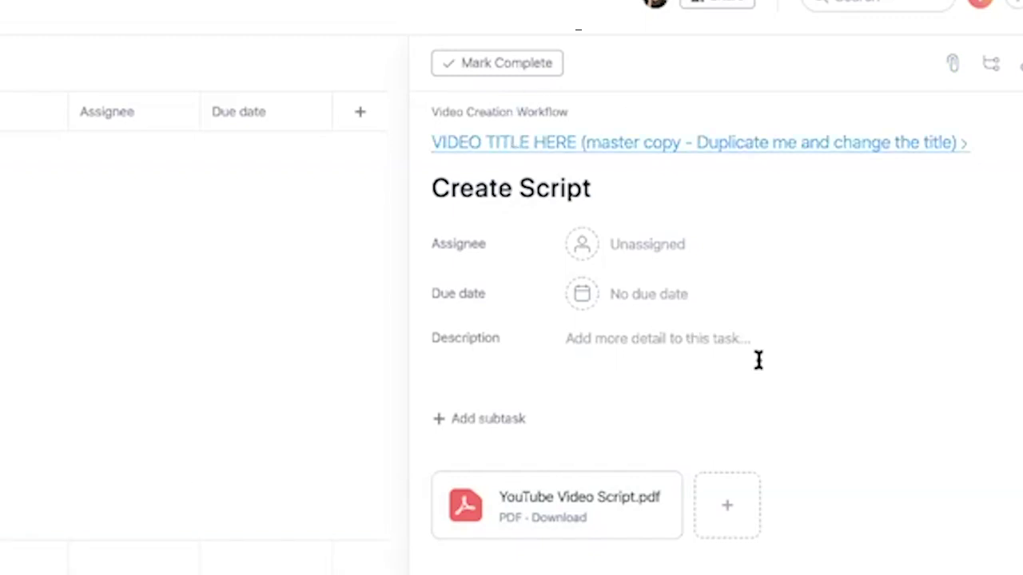
{"action": "left_click", "coordinate": [506, 144]}
{"action": "scroll", "coordinate": [757, 358], "scroll_direction": "down", "scroll_amount": 5}
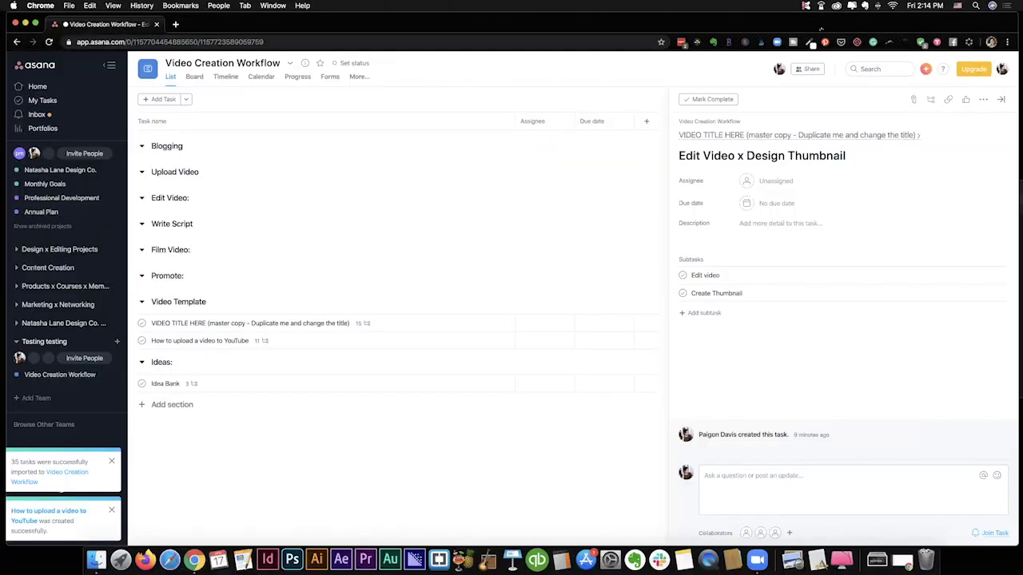
{"action": "key", "text": "ctrl+Right"}
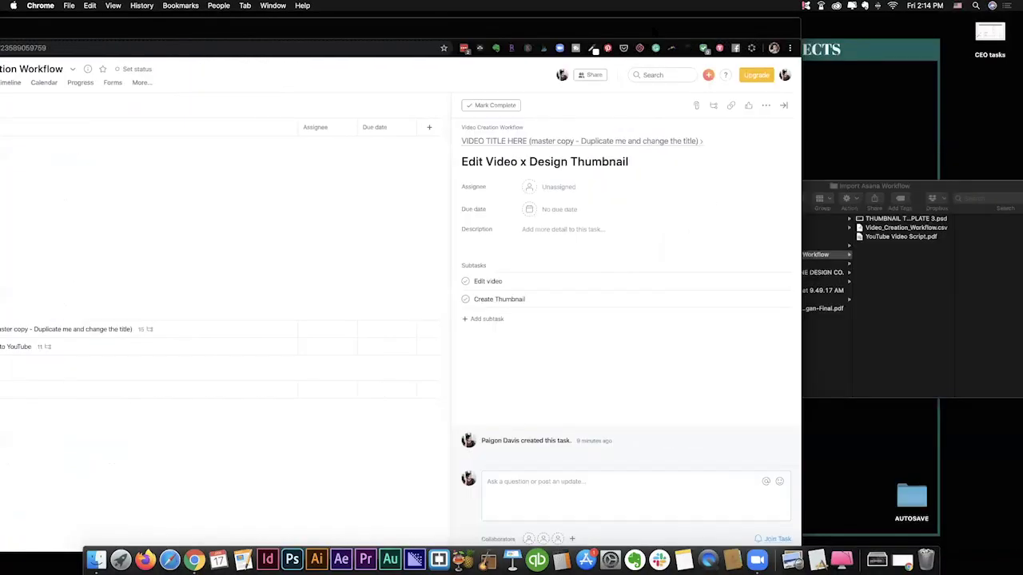
{"action": "left_click_drag", "start_coordinate": [882, 182], "coordinate": [838, 164]}
{"action": "left_click_drag", "start_coordinate": [852, 199], "coordinate": [555, 198]}
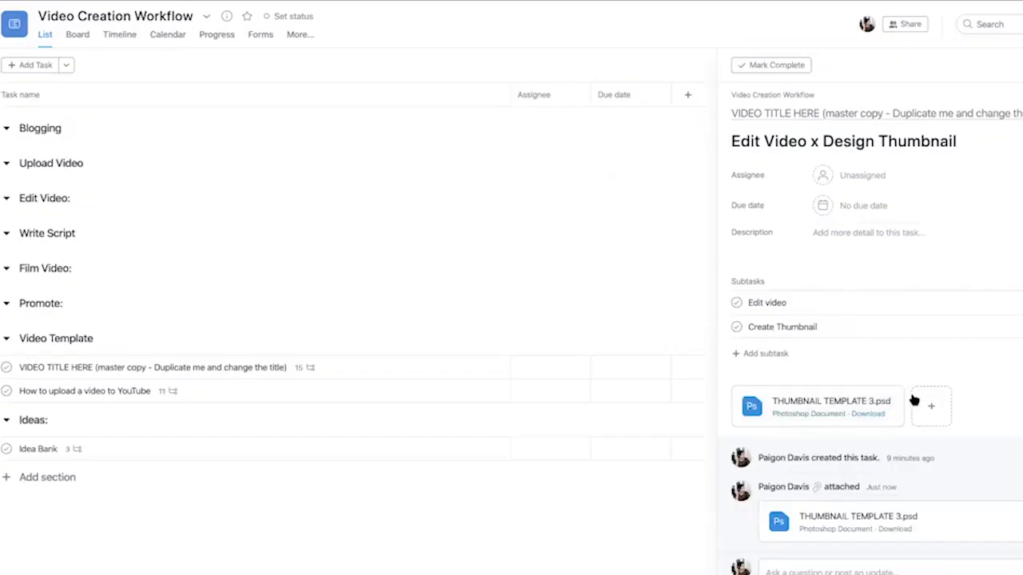
Navigate from the master template task to its Upload Video subtask
{"action": "left_click", "coordinate": [916, 119]}
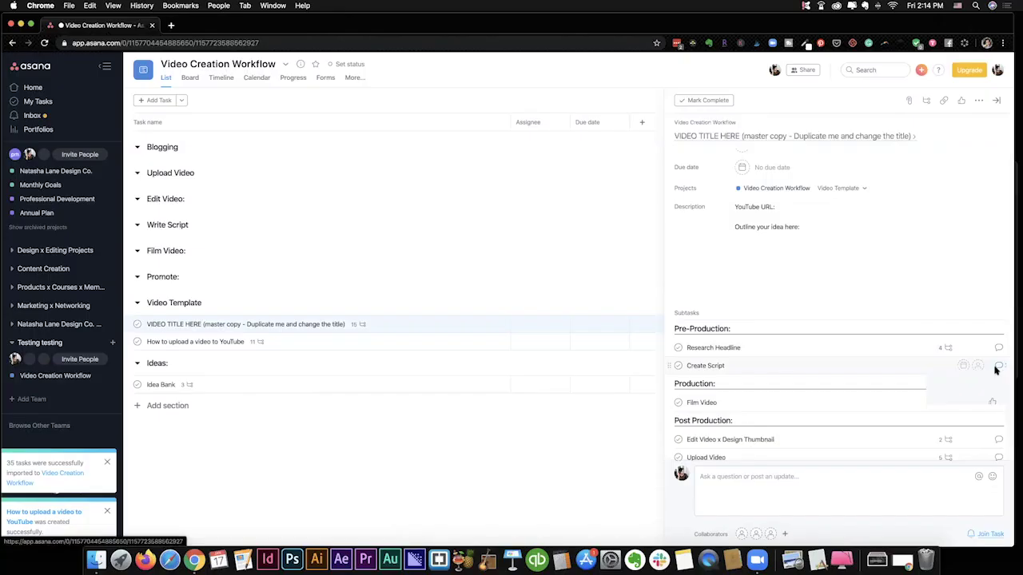
{"action": "left_click", "coordinate": [994, 366]}
{"action": "left_click", "coordinate": [706, 141]}
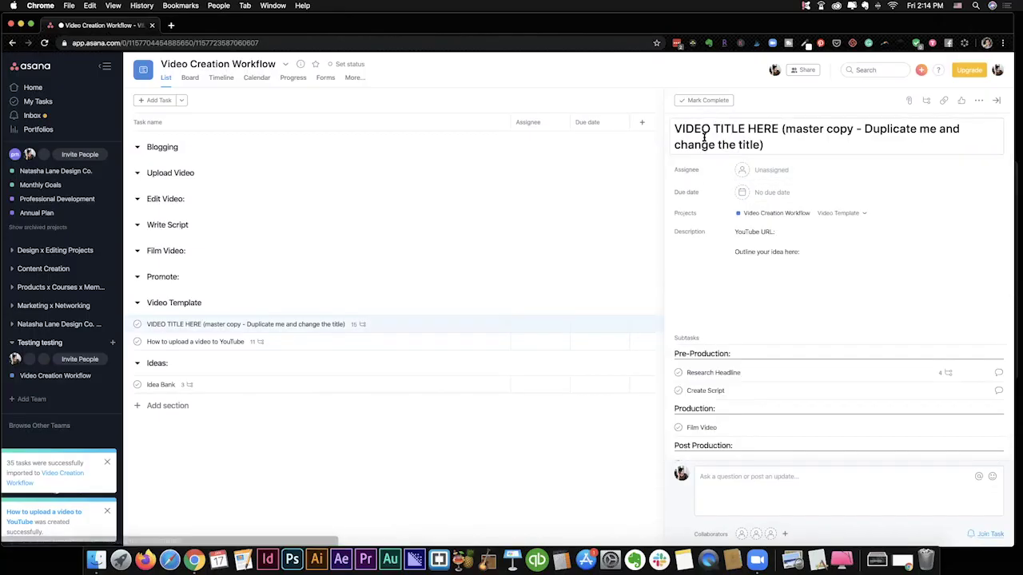
{"action": "left_click", "coordinate": [703, 464]}
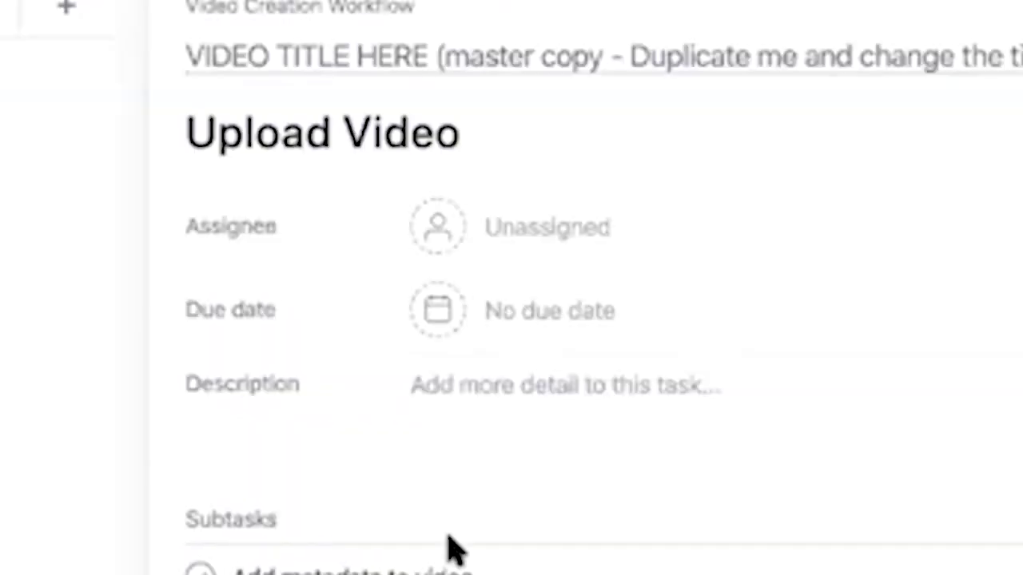
{"action": "left_click", "coordinate": [580, 415]}
{"action": "type", "text": "YouTu"}
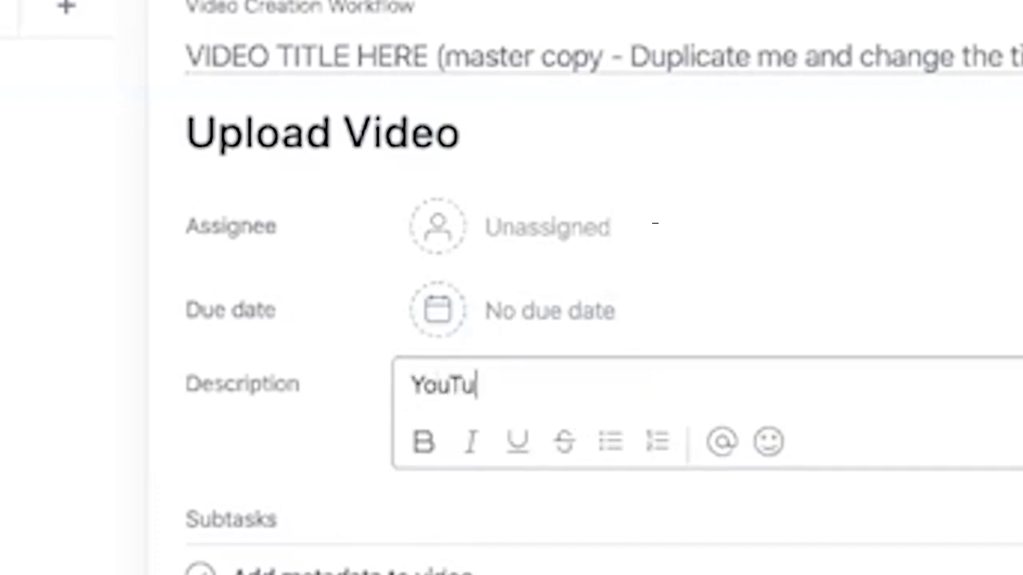
{"action": "key", "text": "ctrl+a"}
{"action": "type", "text": "http://youtube.com"}
{"action": "key", "text": "Return"}
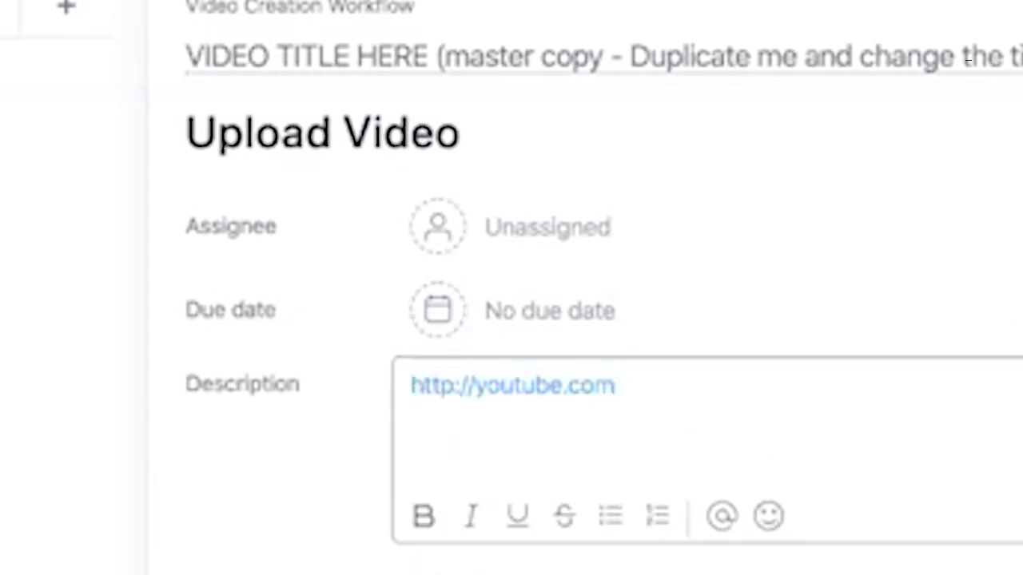
{"action": "type", "text": "http://rev.com"}
{"action": "key", "text": "Return"}
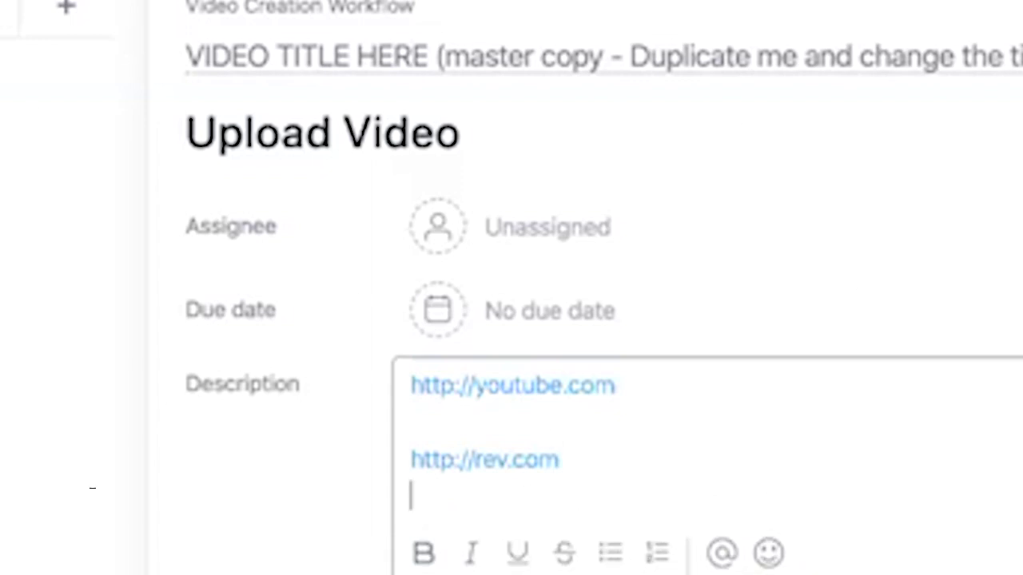
{"action": "key", "text": "BackSpace"}
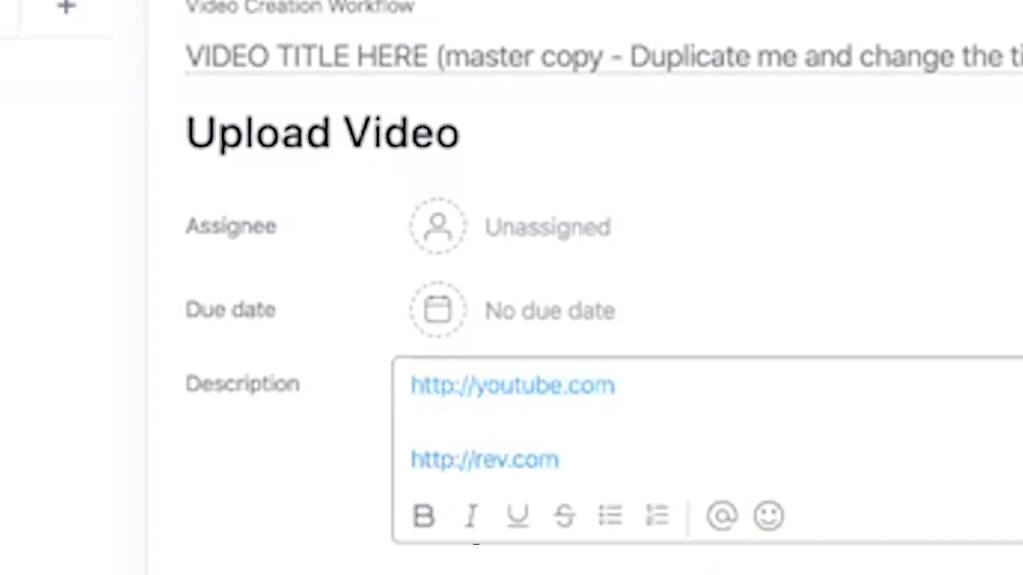
Test that the youtube.com and rev.com links both open, then go back to the master task
{"action": "left_click", "coordinate": [538, 387]}
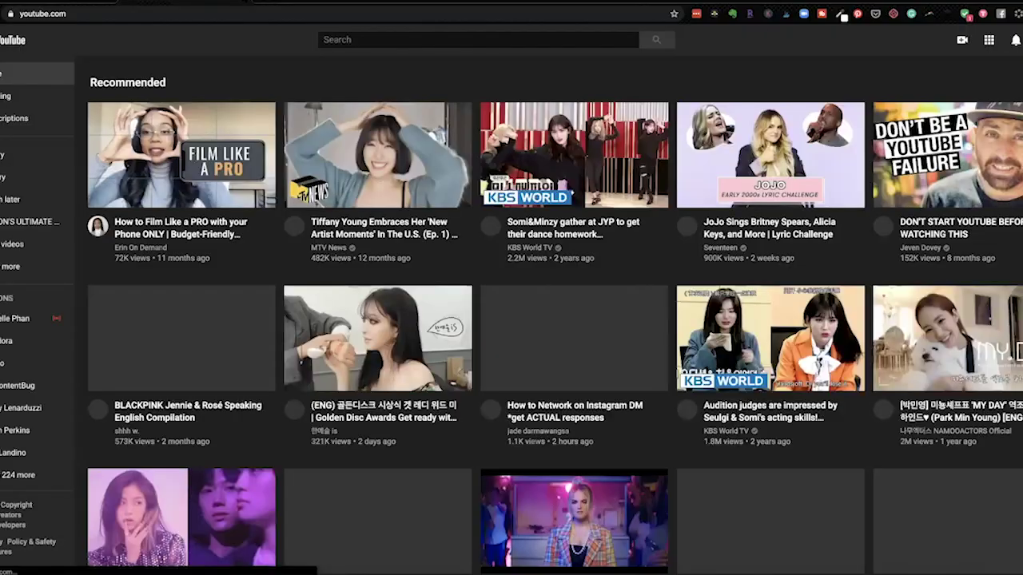
{"action": "key", "text": "ctrl+w"}
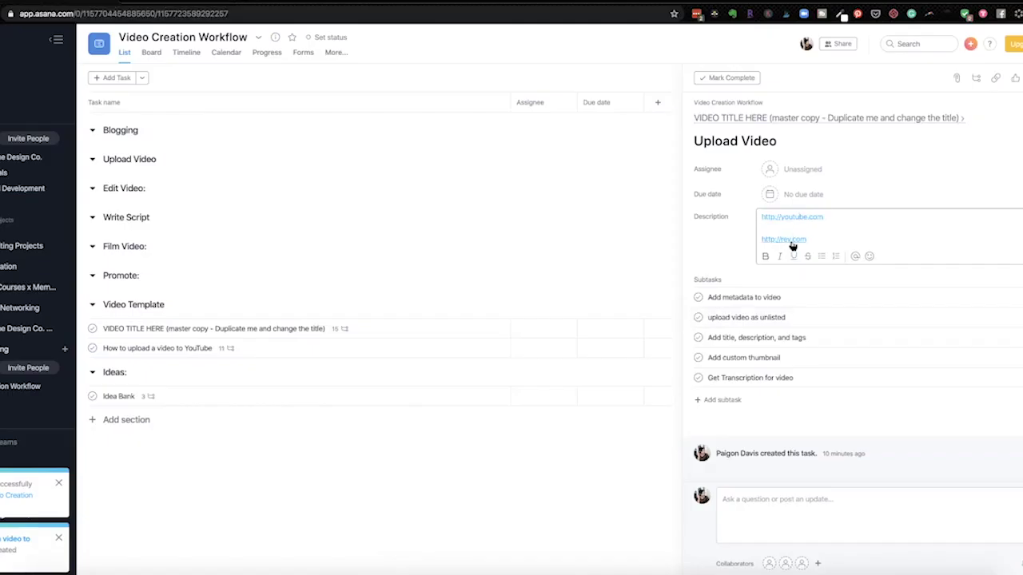
{"action": "left_click", "coordinate": [792, 240]}
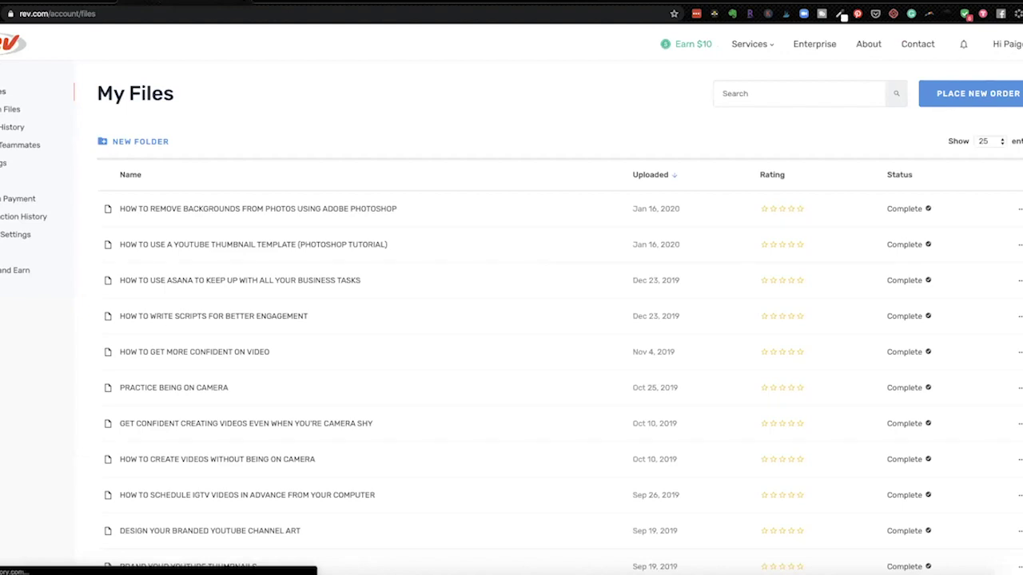
{"action": "key", "text": "ctrl+w"}
{"action": "left_click", "coordinate": [759, 91]}
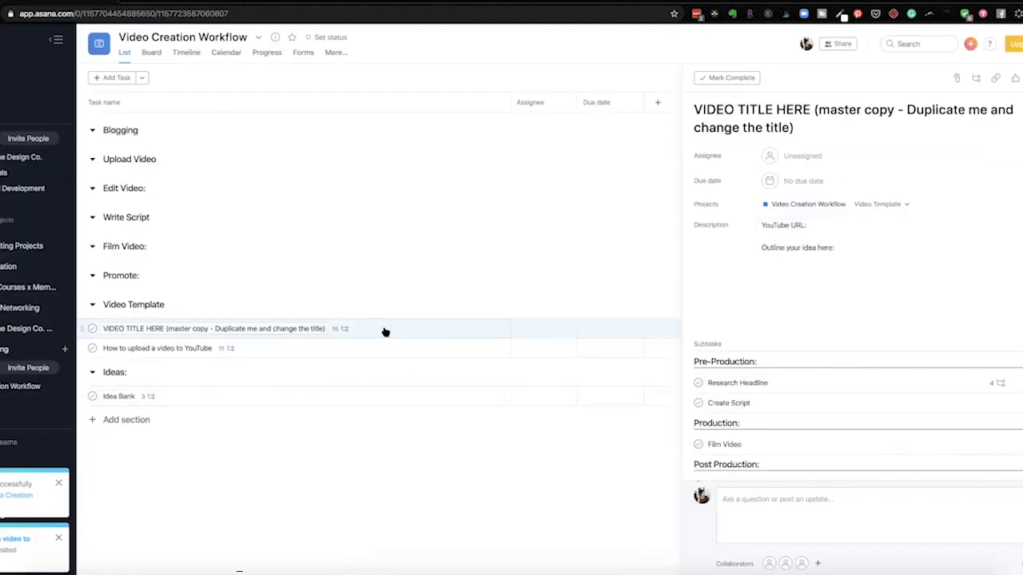
Duplicate the master template task as a new task named 'How to market your youtube videos'
{"action": "left_click", "coordinate": [976, 78]}
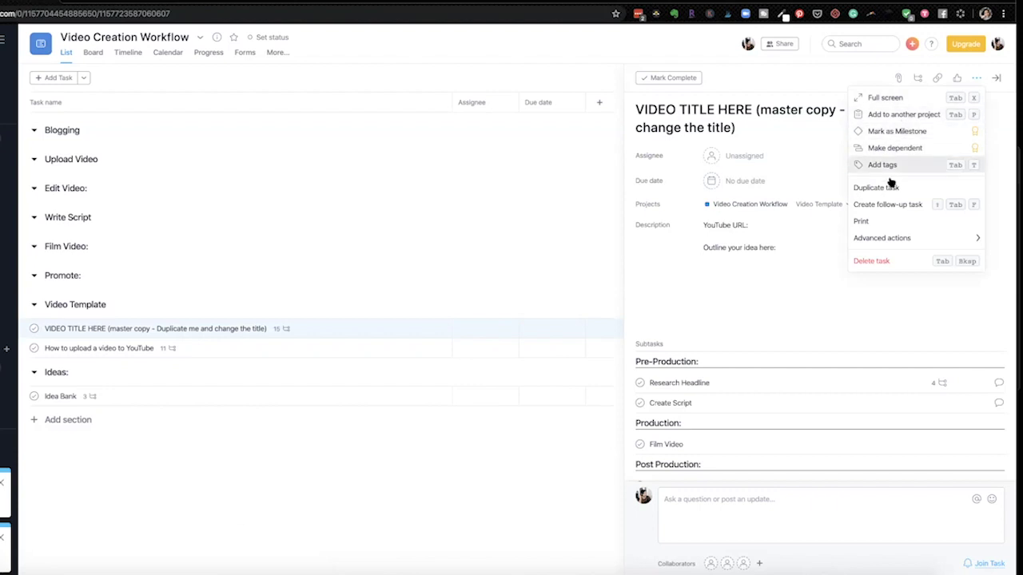
{"action": "left_click", "coordinate": [849, 189]}
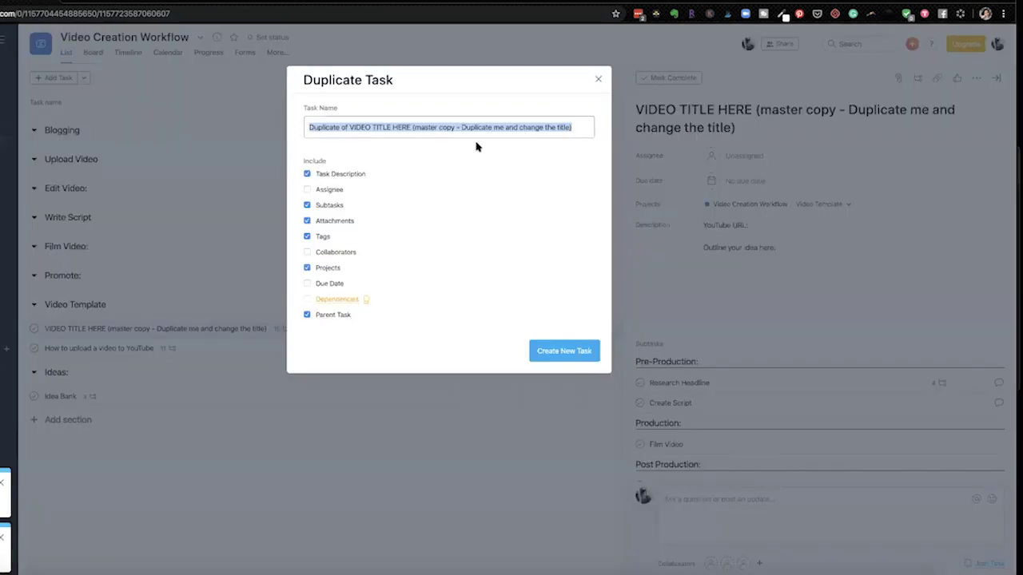
{"action": "type", "text": "How to market your youtube videos"}
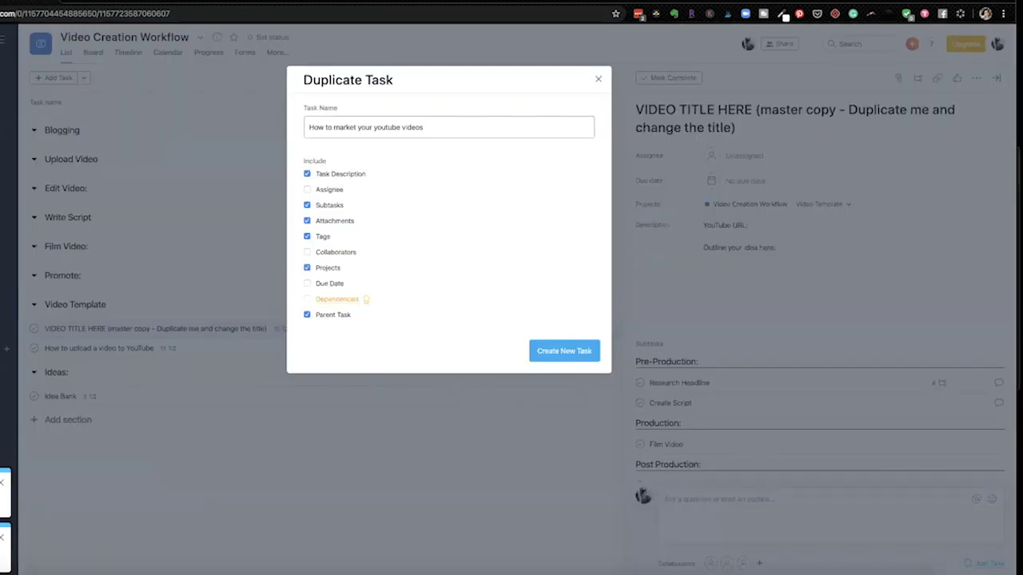
{"action": "left_click", "coordinate": [569, 350]}
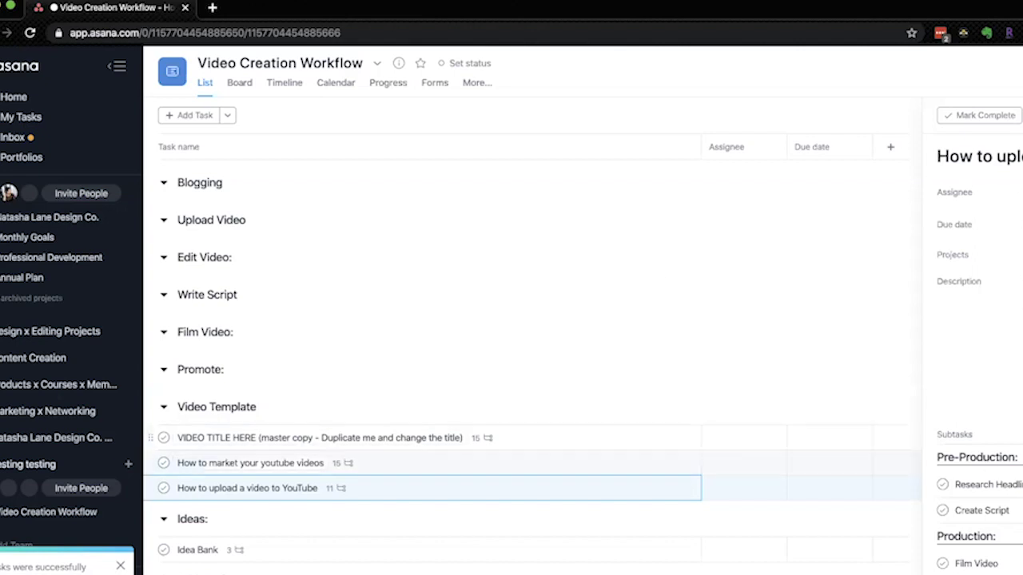
Open 'How to market your youtube videos' and scroll down to its Edit Video x Design Thumbnail subtask
{"action": "left_click", "coordinate": [399, 466]}
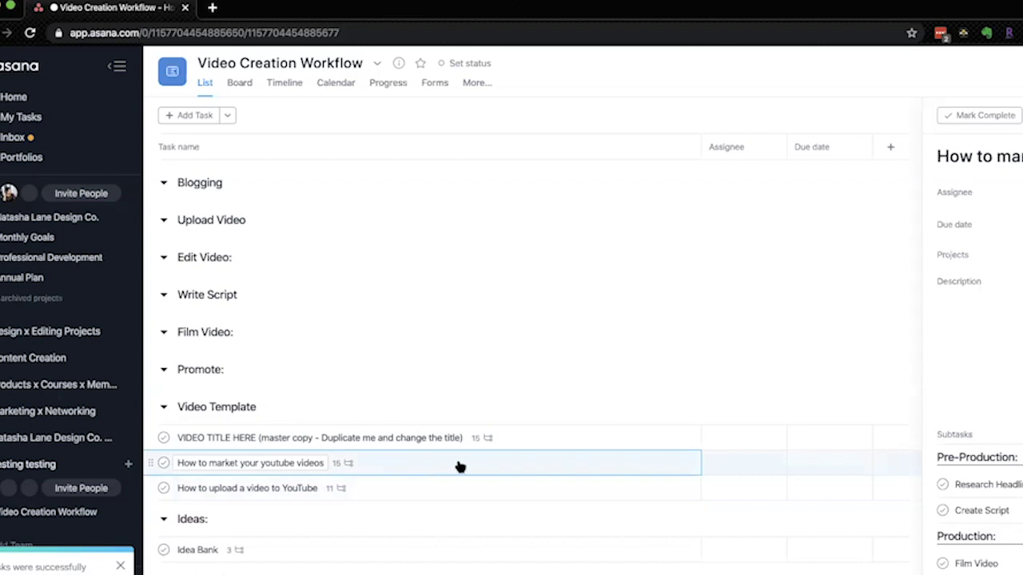
{"action": "scroll", "coordinate": [972, 360], "scroll_direction": "down", "scroll_amount": 5}
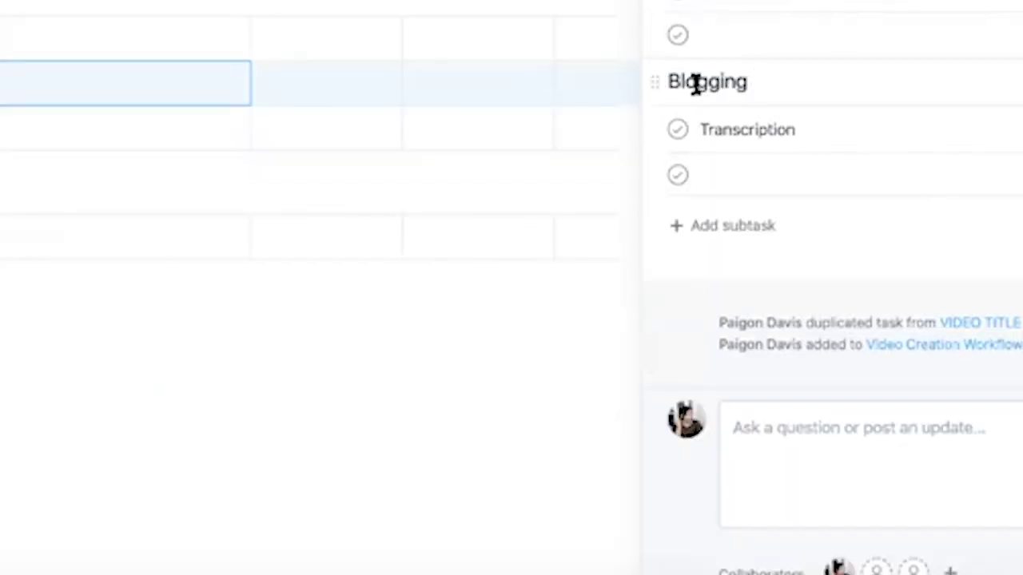
{"action": "left_click", "coordinate": [696, 82]}
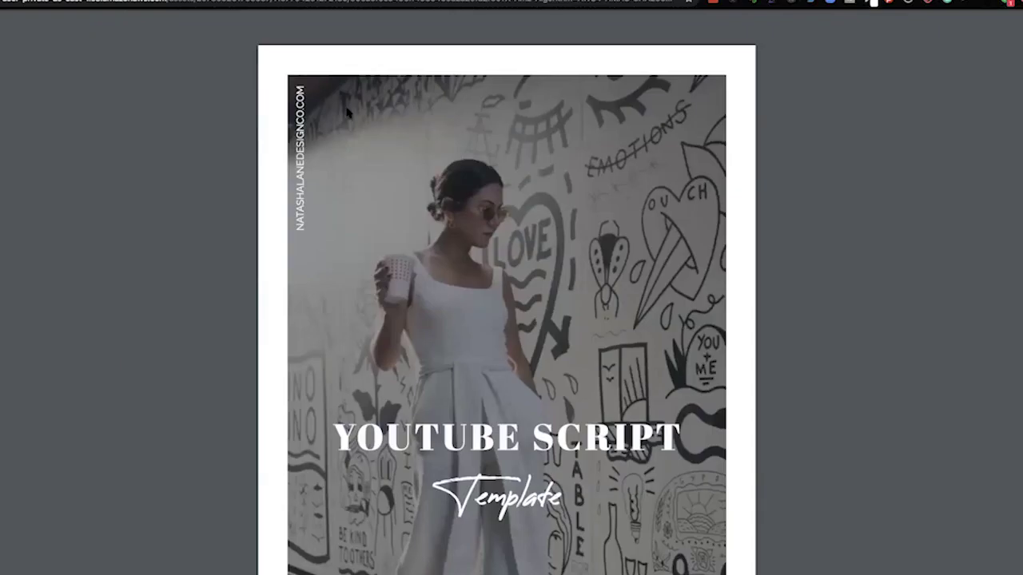
Scroll down through the pages of the YouTube Script Template PDF
{"action": "scroll", "coordinate": [347, 112], "scroll_direction": "down", "scroll_amount": 10}
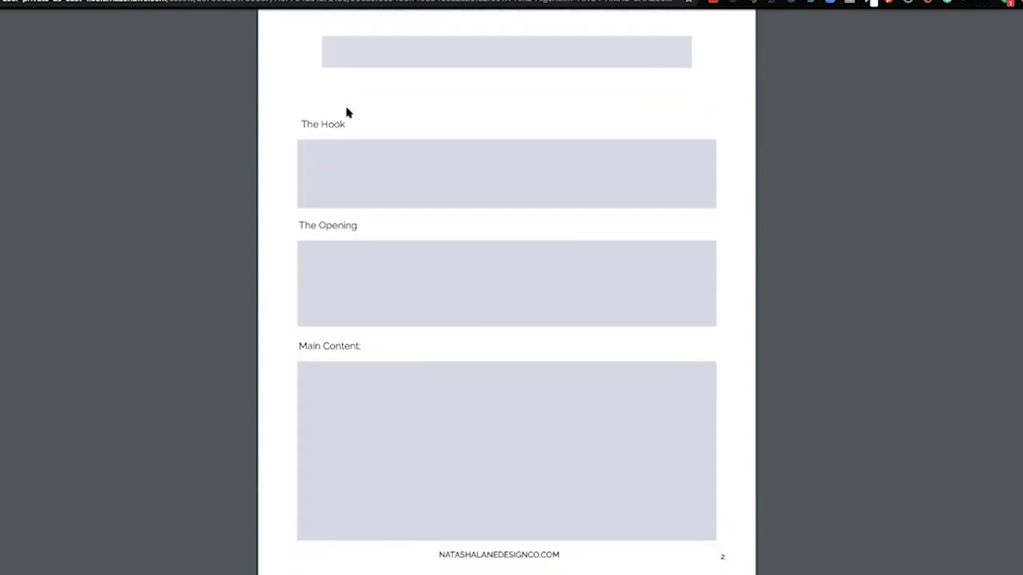
{"action": "scroll", "coordinate": [347, 113], "scroll_direction": "down", "scroll_amount": 10}
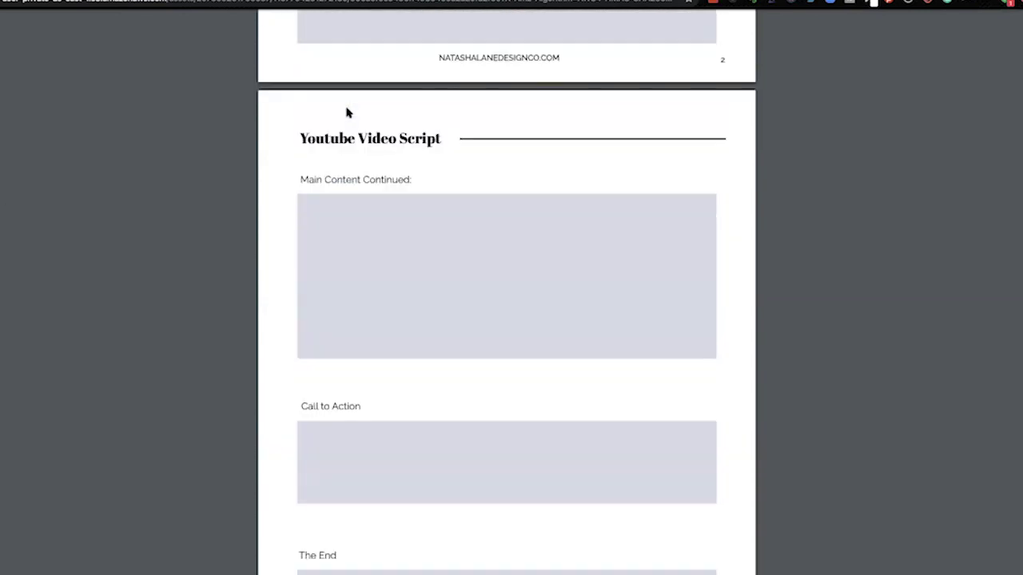